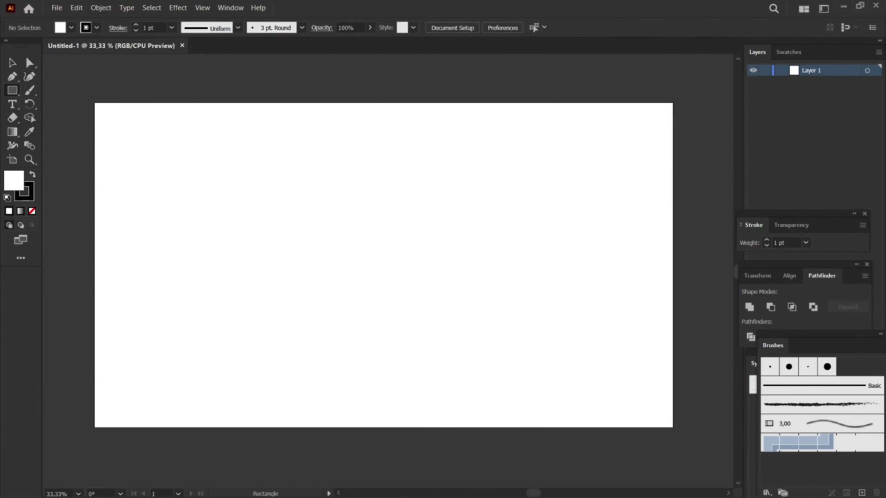
# Draw a tall strap rectangle, round its top corners into an arch, and move it to the artboard's left
pyautogui.moveTo(333, 171); pyautogui.dragTo(383, 406)
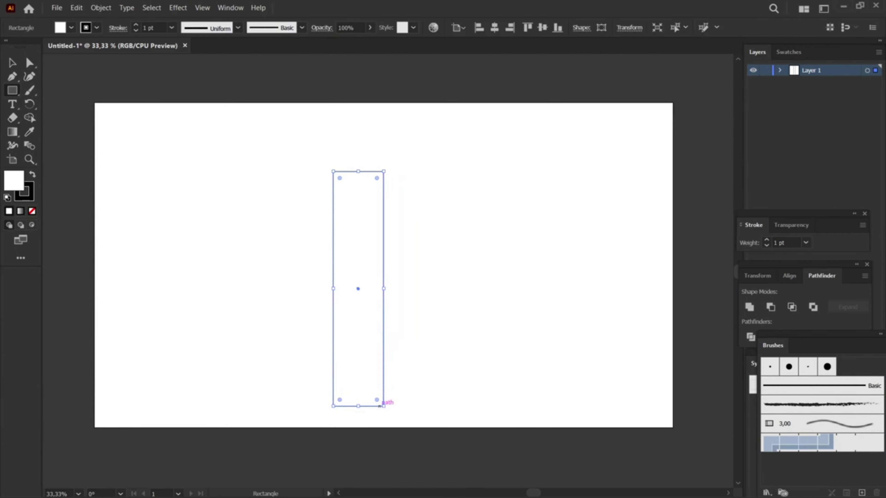
pyautogui.press('a')
pyautogui.moveTo(384, 173)
pyautogui.mouseDown()
pyautogui.moveTo(396, 182)
pyautogui.moveTo(412, 132)
pyautogui.moveTo(321, 164)
pyautogui.mouseUp()
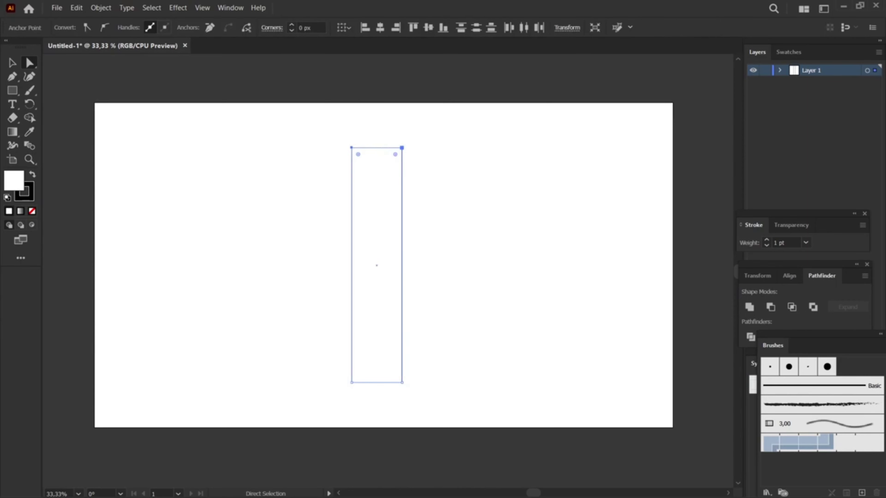
pyautogui.moveTo(396, 155); pyautogui.dragTo(378, 171)
pyautogui.moveTo(386, 231); pyautogui.dragTo(174, 220)
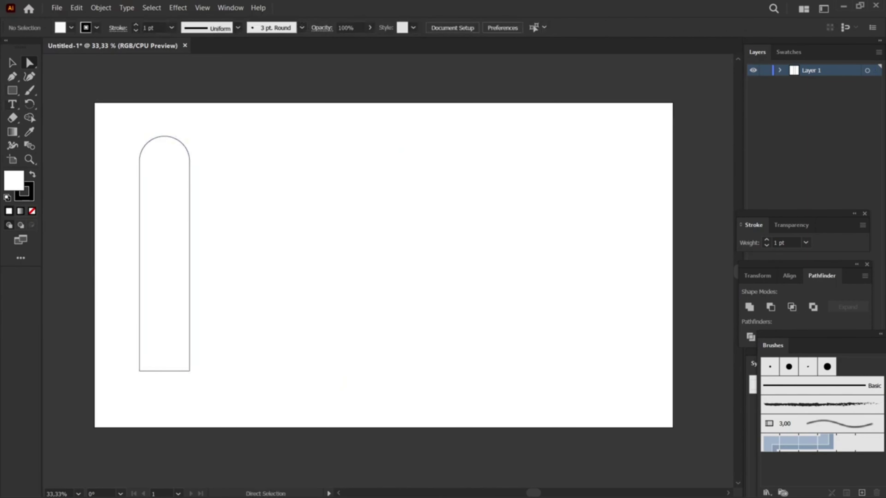
pyautogui.click(12, 89)
# Draw a watch-face rectangle, then a larger case rectangle around it, and fix their stacking order
pyautogui.moveTo(330, 184); pyautogui.dragTo(453, 298)
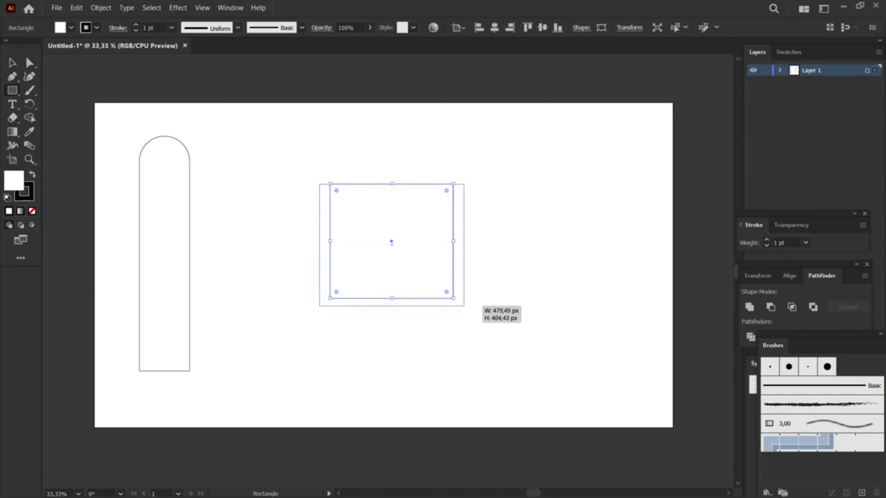
pyautogui.moveTo(319, 184); pyautogui.dragTo(465, 308)
pyautogui.moveTo(393, 184); pyautogui.dragTo(393, 175)
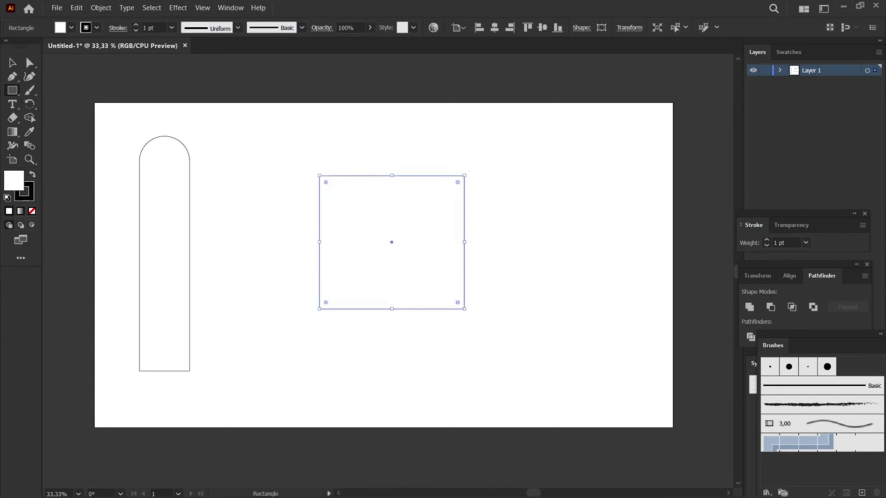
pyautogui.rightClick(366, 185)
pyautogui.click(391, 241)
# Move the nested face and case rectangles to the artboard's right side
pyautogui.press('Escape')
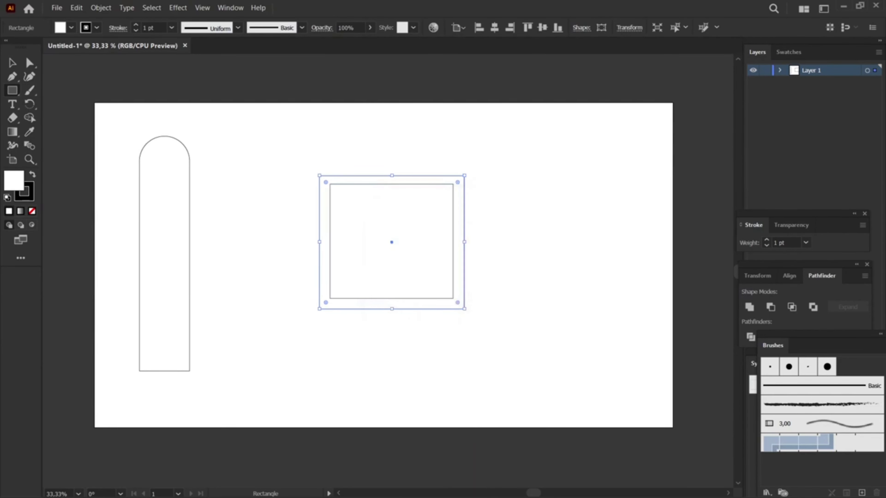
pyautogui.press('a')
pyautogui.moveTo(391, 241)
pyautogui.mouseDown()
pyautogui.moveTo(557, 248)
pyautogui.moveTo(392, 248)
pyautogui.moveTo(593, 232)
pyautogui.mouseUp()
pyautogui.hotkey('ctrl', 'shift', 'a')
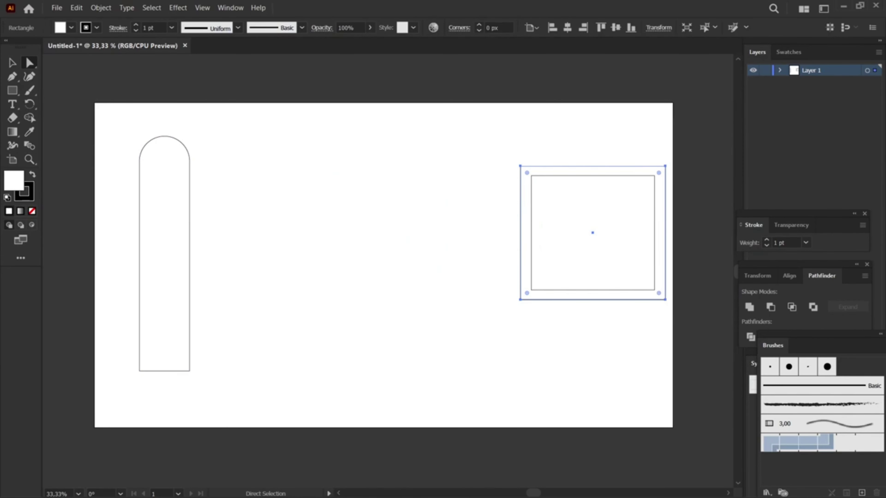
pyautogui.rightClick(12, 90)
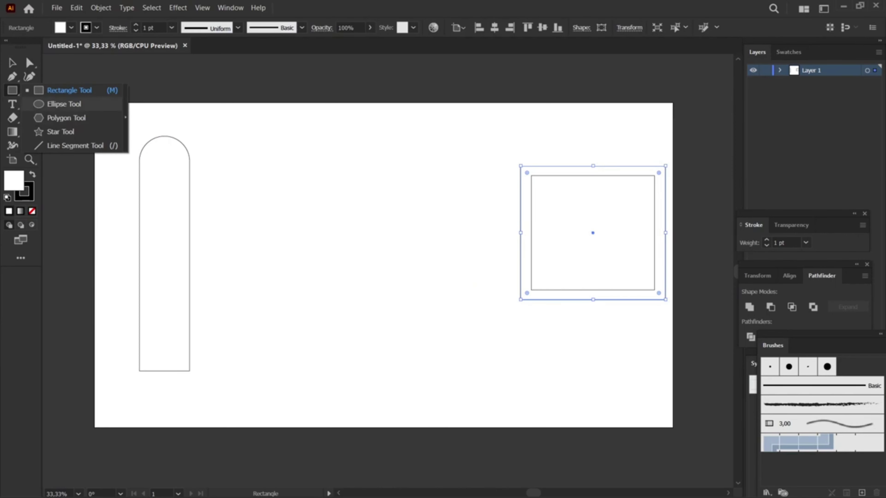
# Draw a small circle above and move the watch case to the artboard centre
pyautogui.click(66, 102)
pyautogui.moveTo(297, 206)
pyautogui.mouseDown()
pyautogui.moveTo(460, 176)
pyautogui.moveTo(574, 136)
pyautogui.mouseUp()
pyautogui.press('v')
pyautogui.moveTo(593, 256)
pyautogui.mouseDown()
pyautogui.moveTo(384, 265)
pyautogui.moveTo(383, 244)
pyautogui.mouseUp()
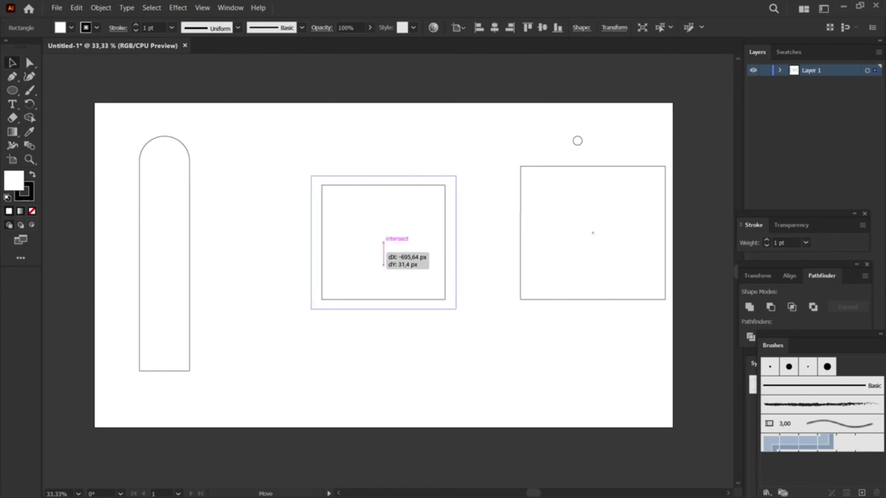
pyautogui.hotkey('ctrl', 'shift', 'a')
# Rotate the strap 90° to horizontal and butt it against the case's right side
pyautogui.click(164, 254)
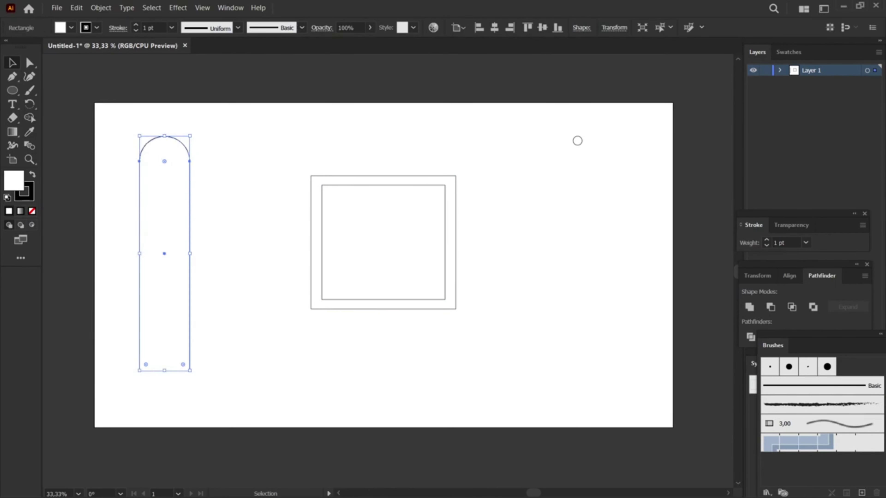
pyautogui.moveTo(138, 372); pyautogui.dragTo(50, 257)
pyautogui.moveTo(218, 253); pyautogui.dragTo(627, 245)
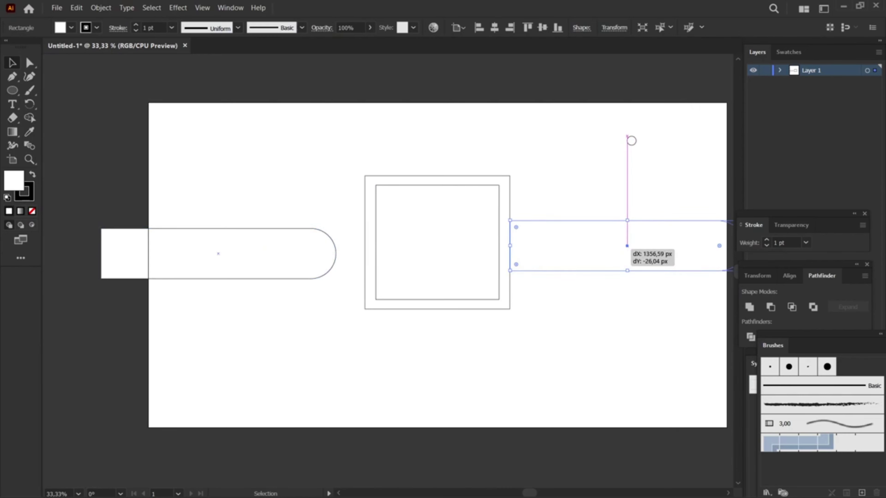
pyautogui.hotkey('ctrl', '-')
pyautogui.moveTo(575, 237)
pyautogui.mouseDown()
pyautogui.moveTo(544, 241)
pyautogui.moveTo(562, 236)
pyautogui.mouseUp()
pyautogui.hotkey('ctrl', 'z')
# Reflect the strap on the vertical axis, copy it to the case's left, and position a hole circle on it
pyautogui.rightClick(563, 244)
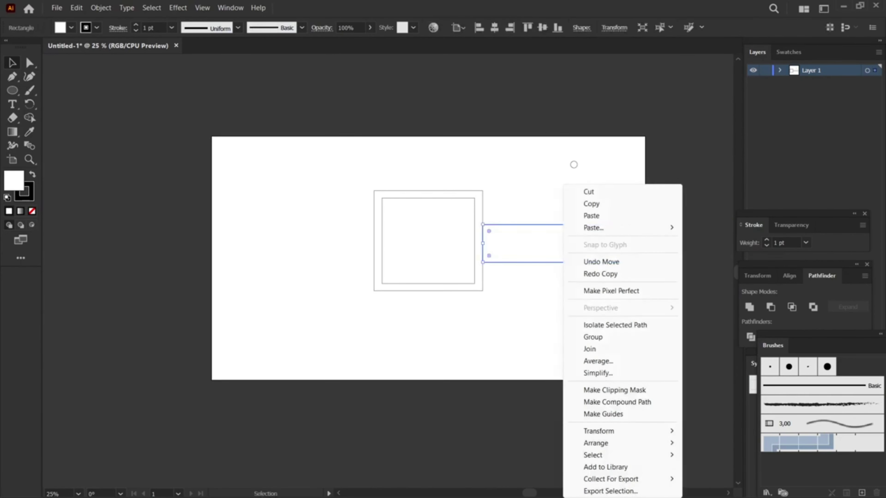
pyautogui.click(708, 376)
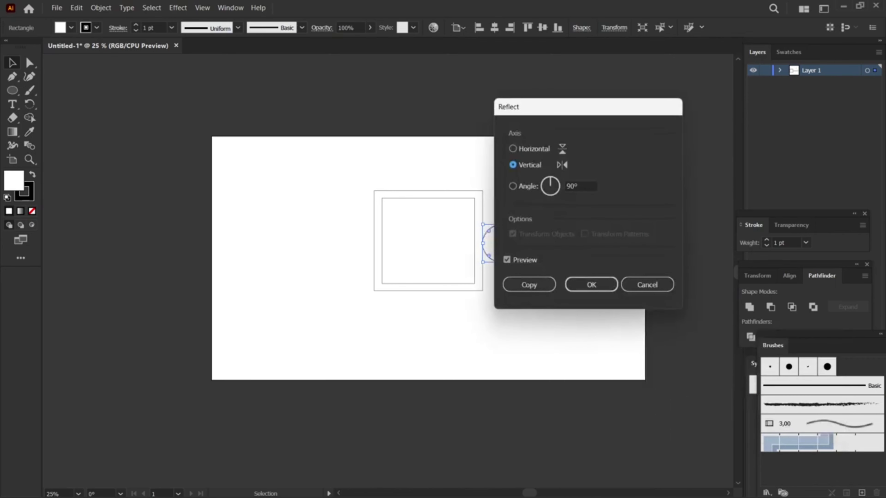
pyautogui.click(592, 284)
pyautogui.moveTo(572, 244); pyautogui.dragTo(288, 245)
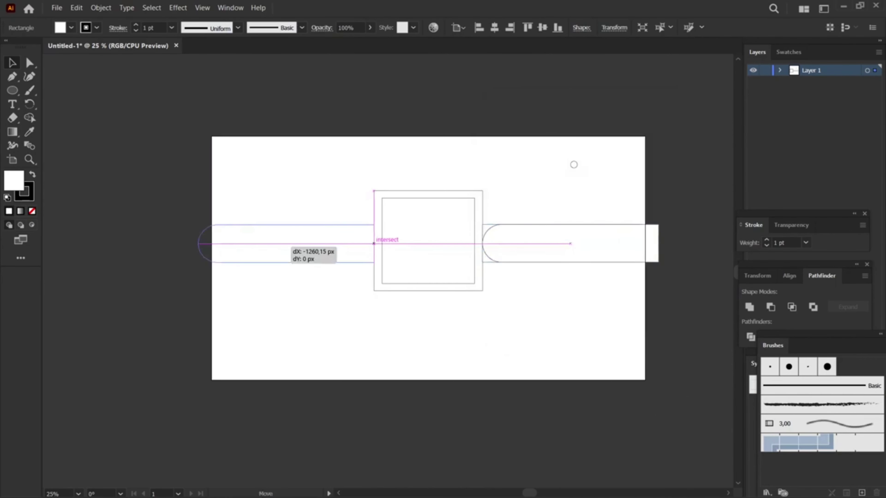
pyautogui.hotkey('ctrl', 'shift', 'a')
pyautogui.moveTo(574, 164)
pyautogui.mouseDown()
pyautogui.moveTo(237, 243)
pyautogui.moveTo(271, 243)
pyautogui.mouseUp()
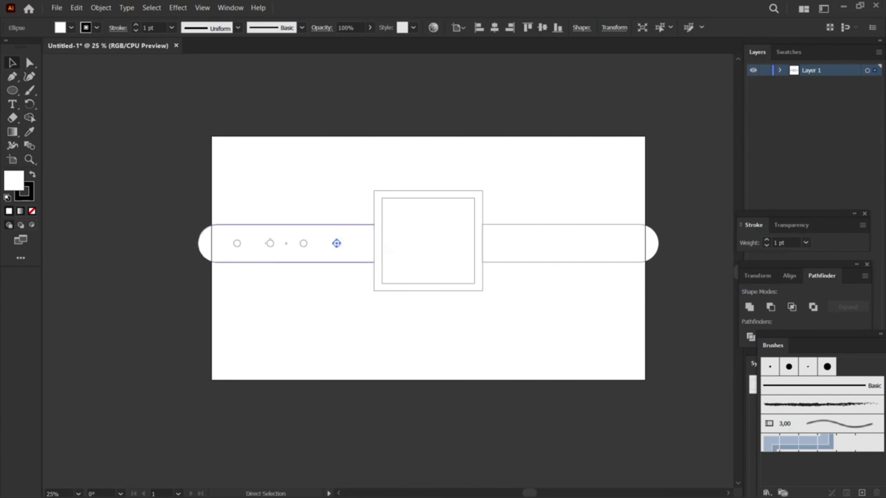
# Round the corners of the outer case rectangle and the inner face rectangle
pyautogui.click(436, 168)
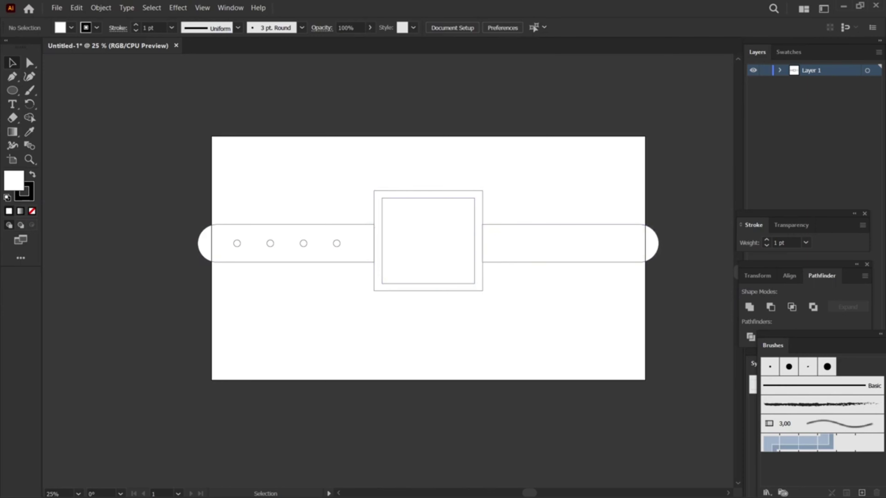
pyautogui.click(379, 191)
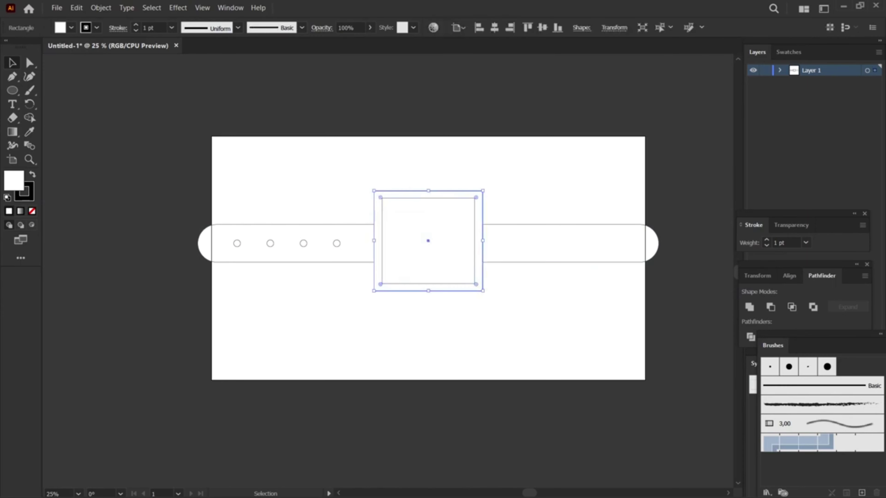
pyautogui.moveTo(477, 198); pyautogui.dragTo(466, 206)
pyautogui.click(516, 164)
pyautogui.click(382, 245)
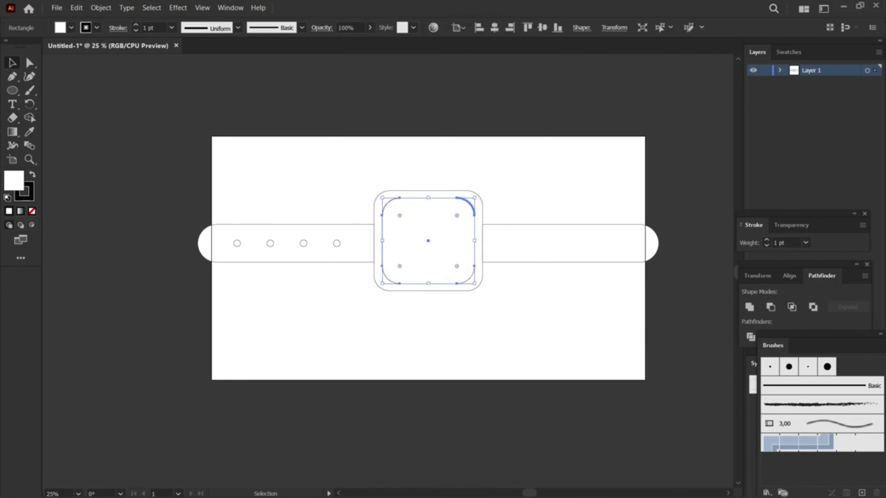
pyautogui.hotkey('ctrl', 'shift', 'a')
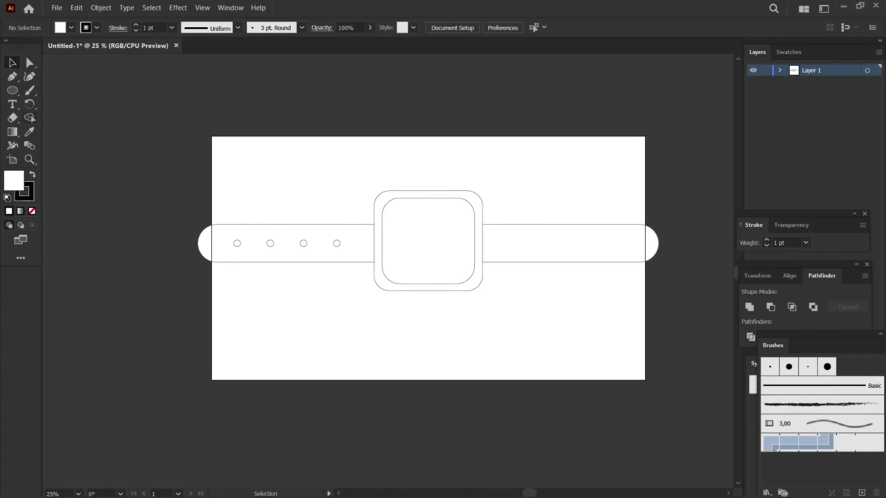
pyautogui.click(13, 90)
# Draw a small no-fill rectangle in the empty space above the artboard
pyautogui.press('m')
pyautogui.scroll(-1, 364, 185)
pyautogui.moveTo(364, 184); pyautogui.dragTo(362, 409)
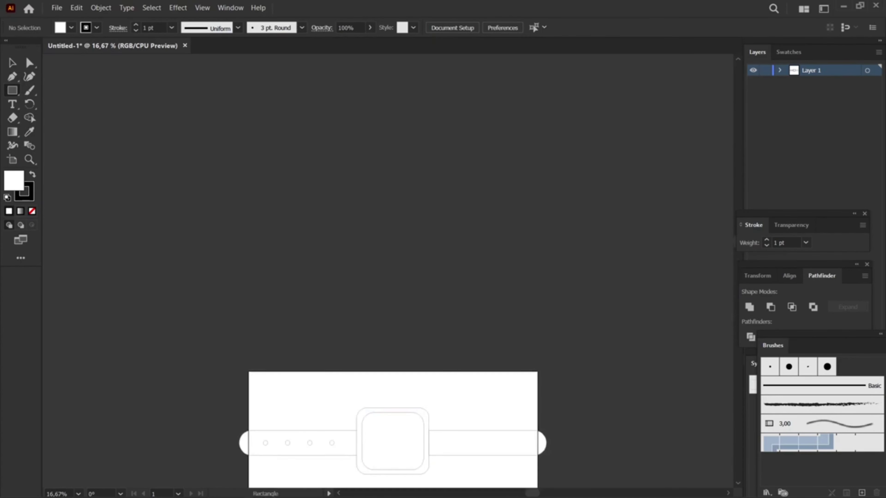
pyautogui.moveTo(301, 154); pyautogui.dragTo(376, 182)
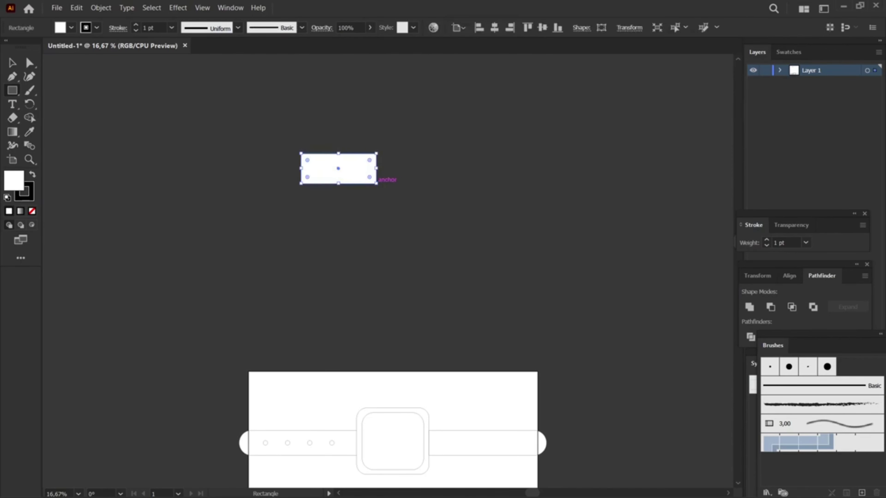
pyautogui.click(31, 211)
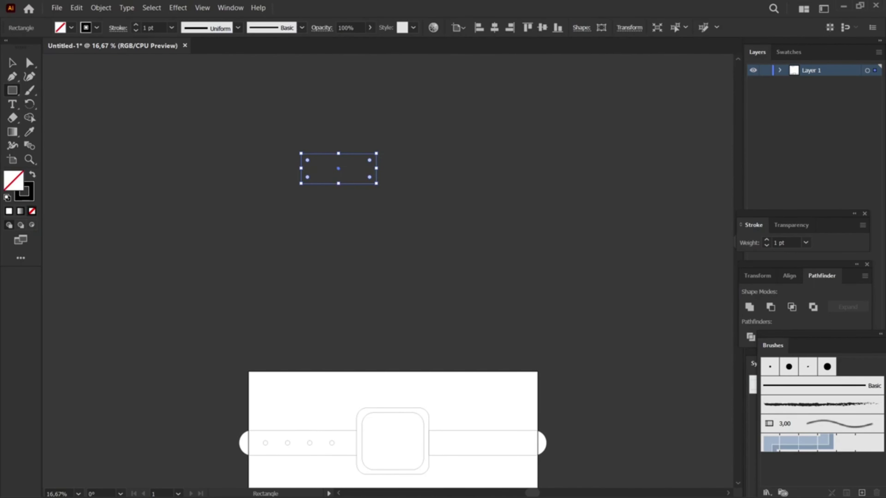
pyautogui.click(453, 276)
pyautogui.press('a')
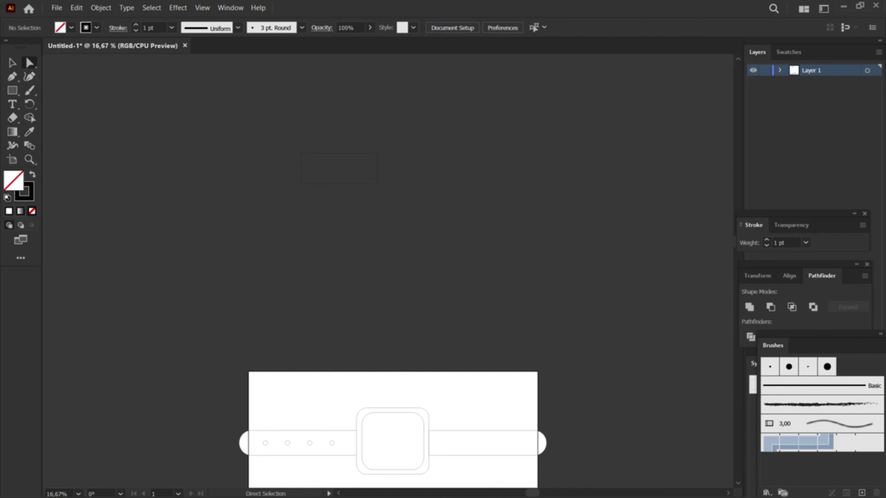
# Paste the 19;00 time as text inside the empty rectangle
pyautogui.press('t')
pyautogui.click(315, 164)
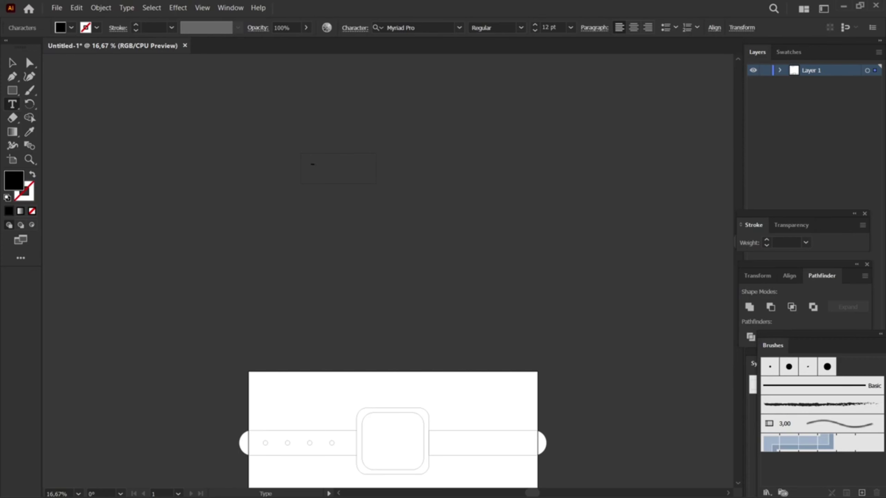
pyautogui.press('Escape')
pyautogui.press('t')
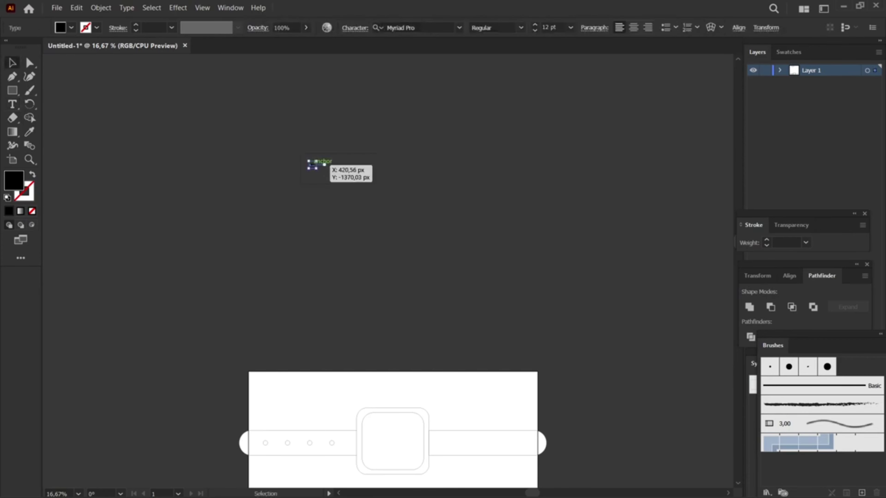
pyautogui.write('19:00')
pyautogui.press('Escape')
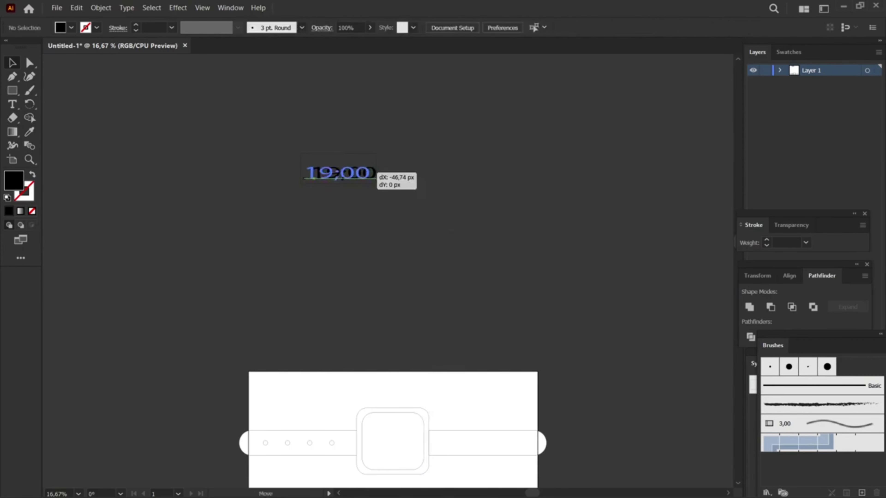
# Move the 19;00 text across the centre of the horizontal watch face
pyautogui.moveTo(276, 140); pyautogui.dragTo(401, 199)
pyautogui.moveTo(368, 115); pyautogui.dragTo(423, 384)
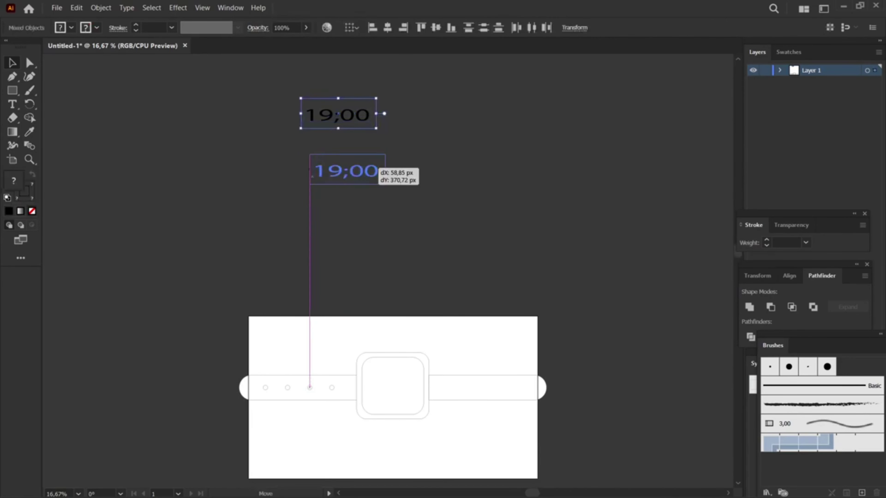
pyautogui.hotkey('ctrl', '=')
pyautogui.hotkey('ctrl', '=')
pyautogui.hotkey('ctrl', '=')
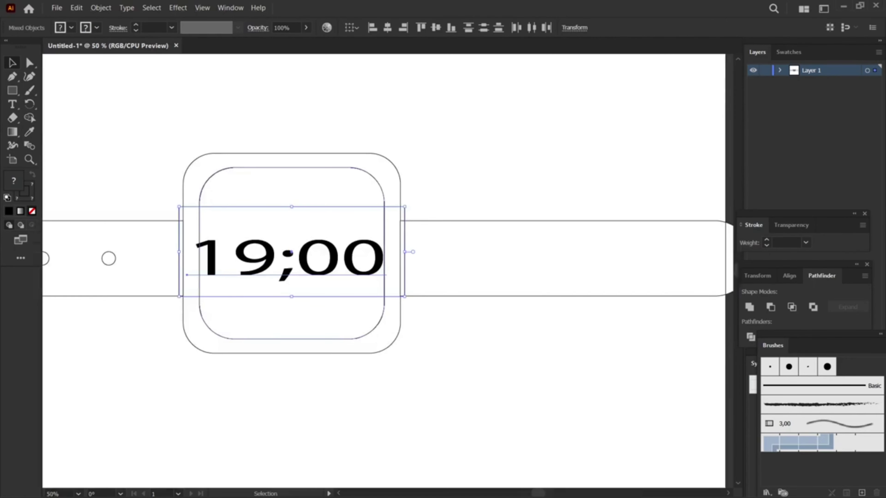
pyautogui.moveTo(408, 300)
pyautogui.mouseDown()
pyautogui.moveTo(337, 139)
pyautogui.moveTo(324, 314)
pyautogui.mouseUp()
pyautogui.hotkey('ctrl', 'shift', 'a')
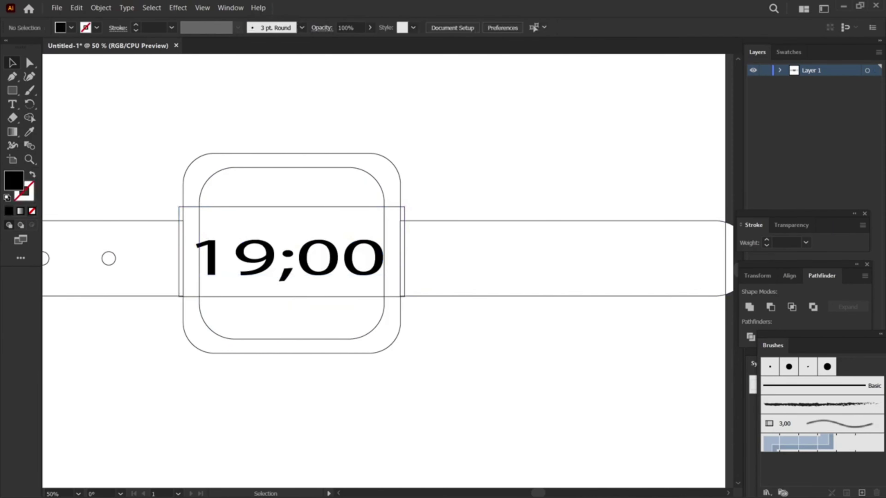
pyautogui.scroll(-2, 384, 245)
pyautogui.scroll(-2, 383, 245)
pyautogui.hotkey('ctrl', '-')
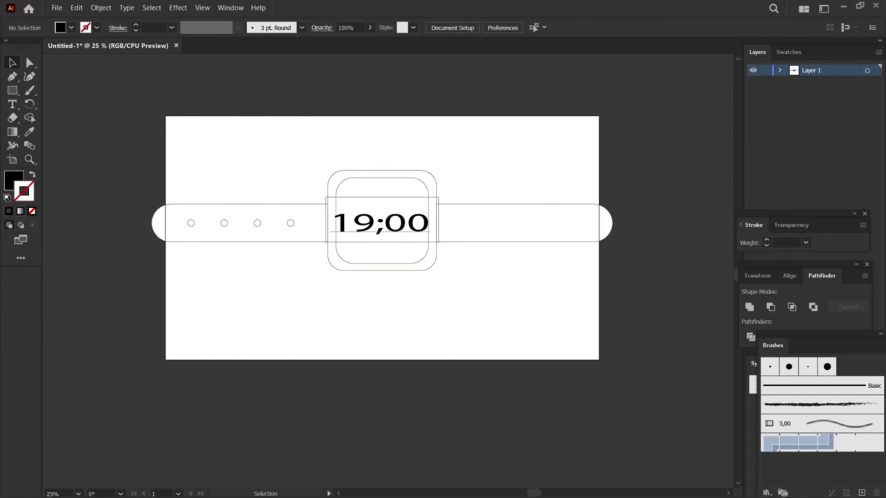
# Move 19;00 to the top-right, then rotate the watch upright, shrink it and centre it
pyautogui.hotkey('ctrl', 'z')
pyautogui.moveTo(380, 223); pyautogui.dragTo(535, 139)
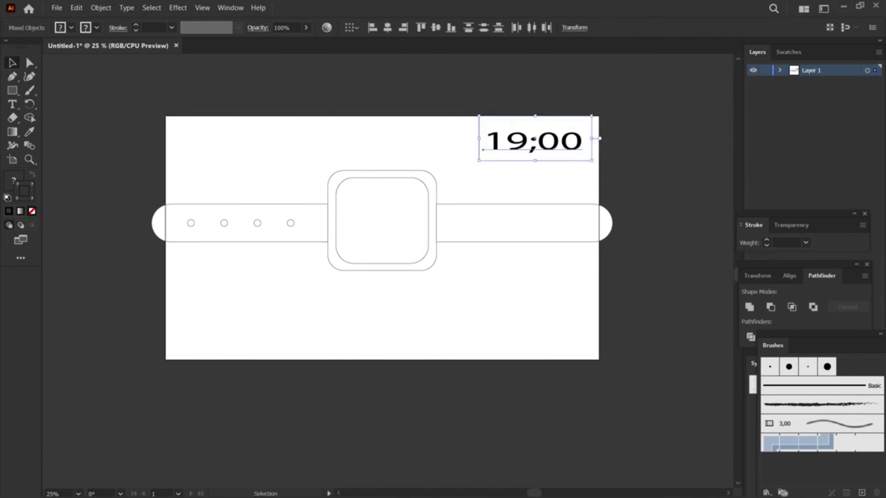
pyautogui.click(384, 241)
pyautogui.moveTo(370, 286); pyautogui.dragTo(111, 233)
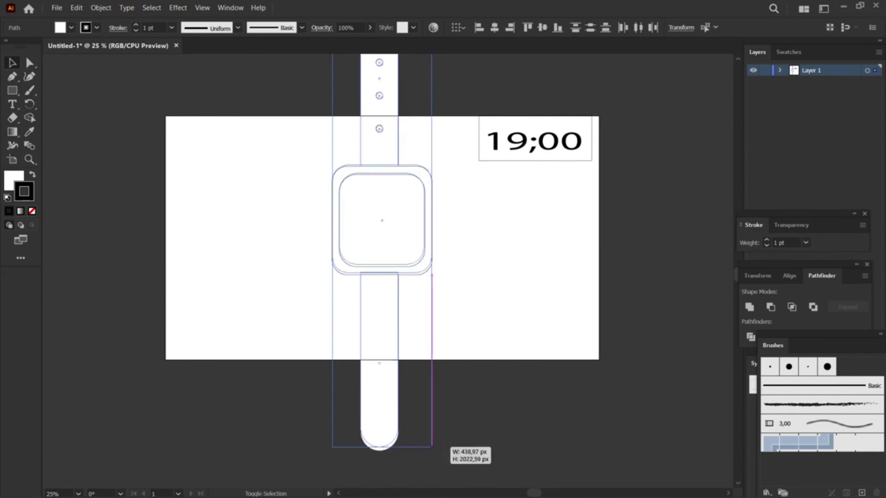
pyautogui.moveTo(432, 450); pyautogui.dragTo(373, 177)
pyautogui.moveTo(353, 83); pyautogui.dragTo(385, 237)
pyautogui.click(462, 253)
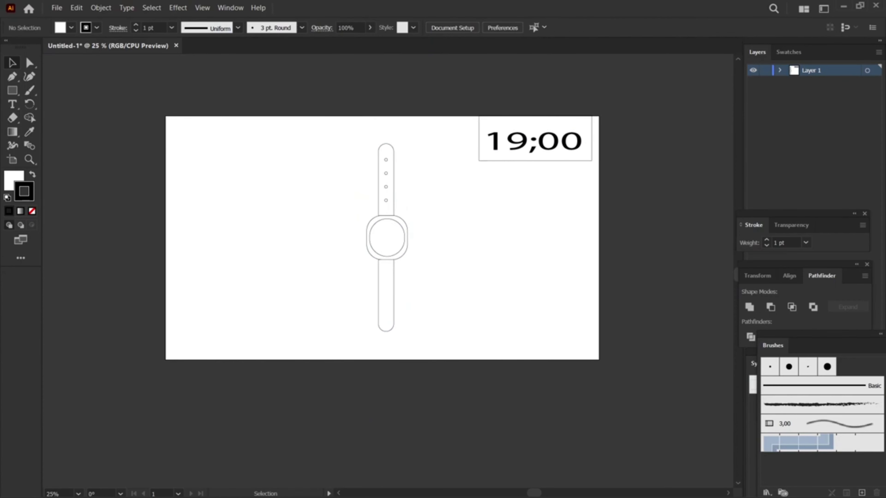
pyautogui.scroll(2, 463, 253)
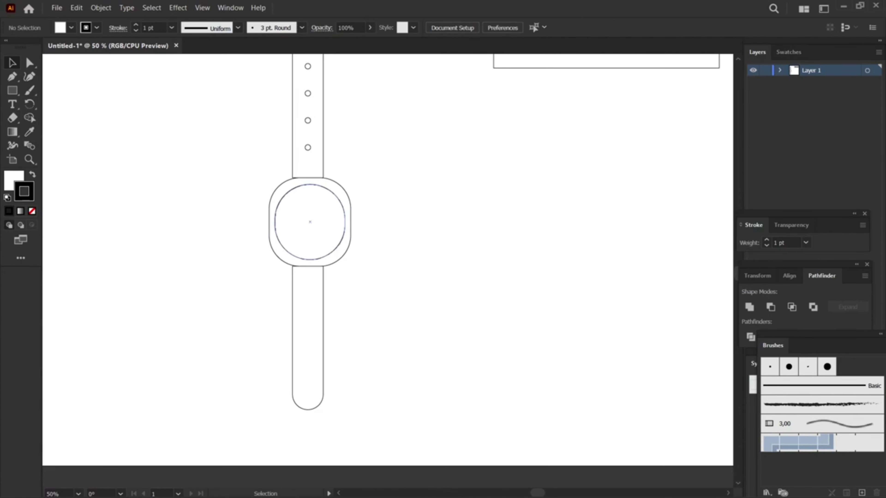
pyautogui.scroll(-2, 449, 312)
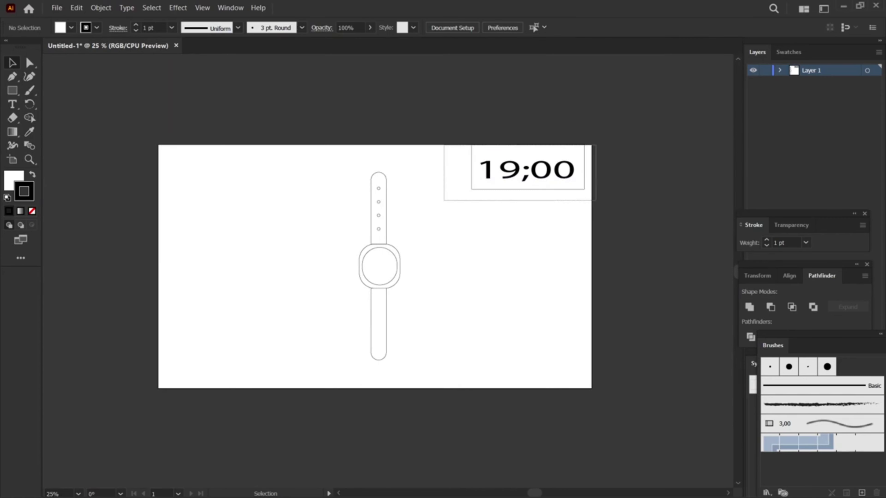
# Draw a small rectangular display box on the watch face
pyautogui.moveTo(595, 201)
pyautogui.mouseDown()
pyautogui.moveTo(524, 165)
pyautogui.moveTo(408, 272)
pyautogui.moveTo(360, 255)
pyautogui.moveTo(378, 259)
pyautogui.moveTo(486, 222)
pyautogui.mouseUp()
pyautogui.hotkey('ctrl', 'shift', 'a')
pyautogui.press('m')
pyautogui.moveTo(366, 253); pyautogui.dragTo(392, 265)
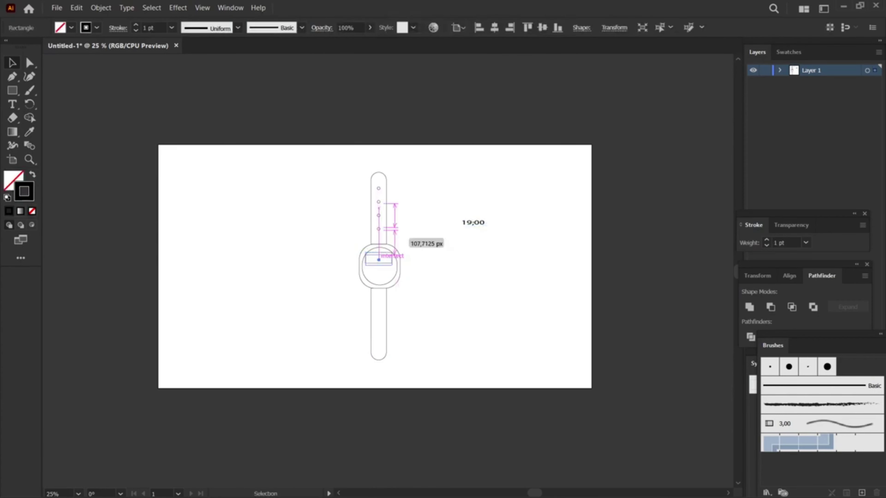
pyautogui.keyDown('ctrl'); pyautogui.click(392, 258); pyautogui.keyUp('ctrl')
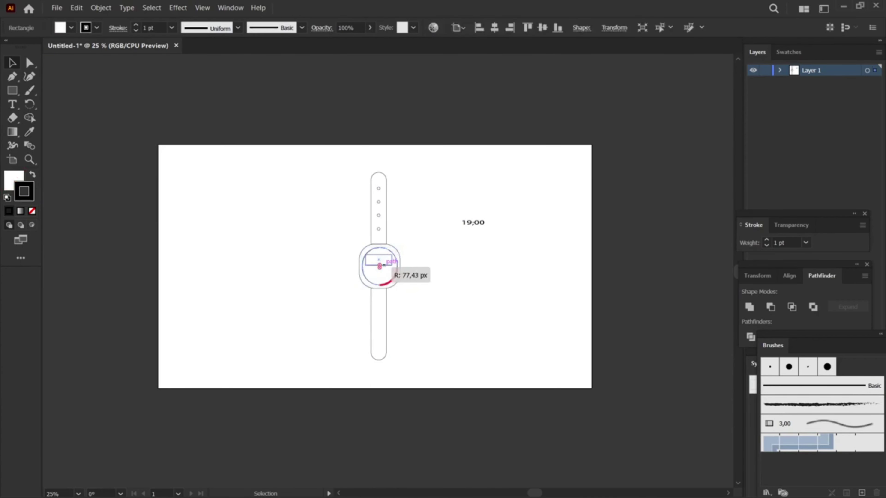
pyautogui.keyDown('ctrl'); pyautogui.click(429, 278); pyautogui.keyUp('ctrl')
pyautogui.click(382, 254)
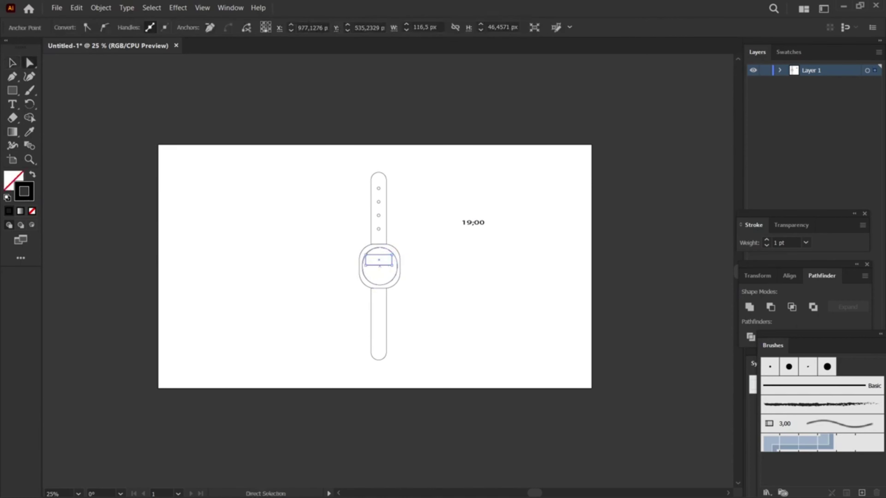
# Nudge the display box slightly down-right and move the 19;00 text into it
pyautogui.scroll(1, 385, 265)
pyautogui.scroll(1, 385, 266)
pyautogui.click(401, 260)
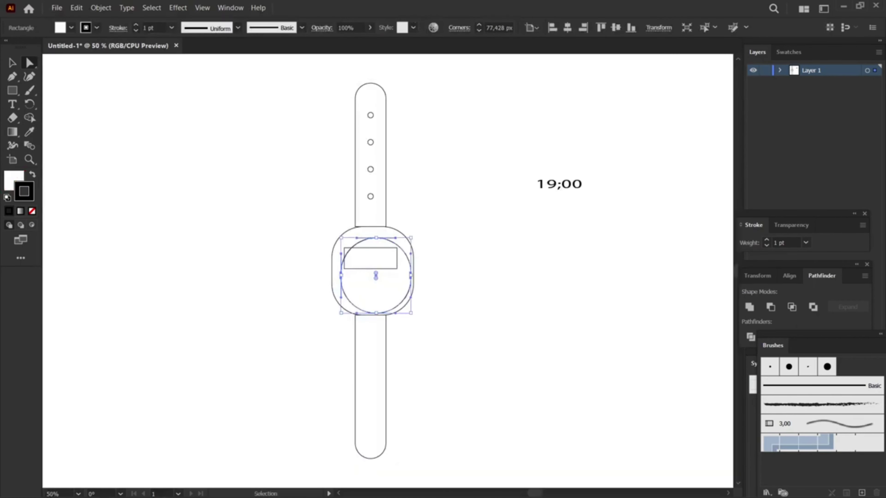
pyautogui.click(384, 248)
pyautogui.moveTo(384, 249); pyautogui.dragTo(387, 250)
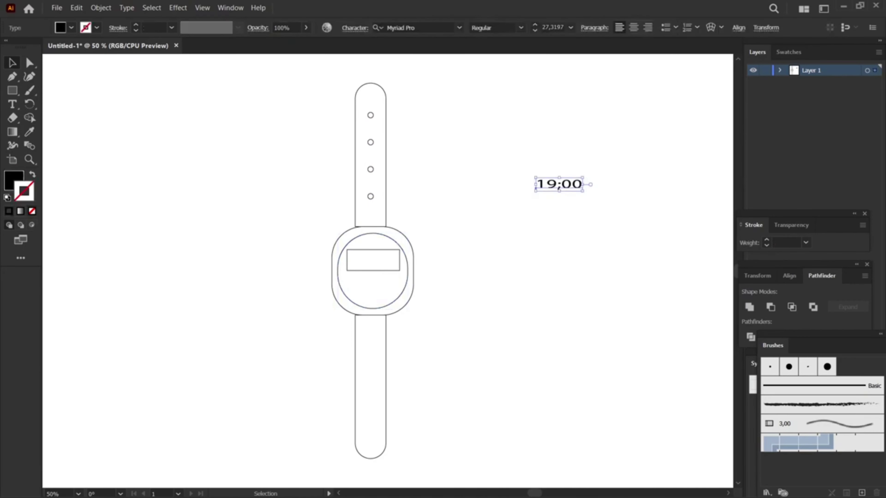
pyautogui.moveTo(582, 186); pyautogui.dragTo(400, 263)
pyautogui.hotkey('ctrl', 'shift', 'a')
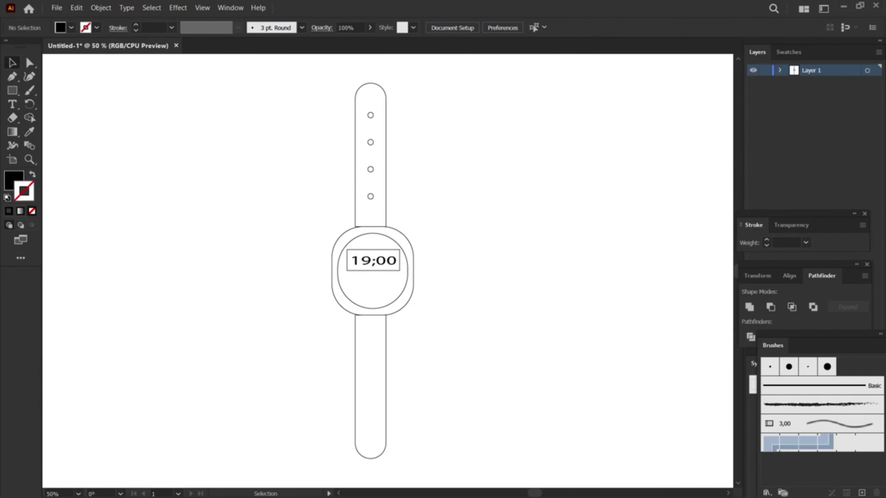
# Draw a large and a small black dot and place both in the lower watch face
pyautogui.click(12, 90)
pyautogui.click(67, 103)
pyautogui.moveTo(164, 196)
pyautogui.mouseDown()
pyautogui.moveTo(178, 210)
pyautogui.moveTo(215, 207)
pyautogui.mouseUp()
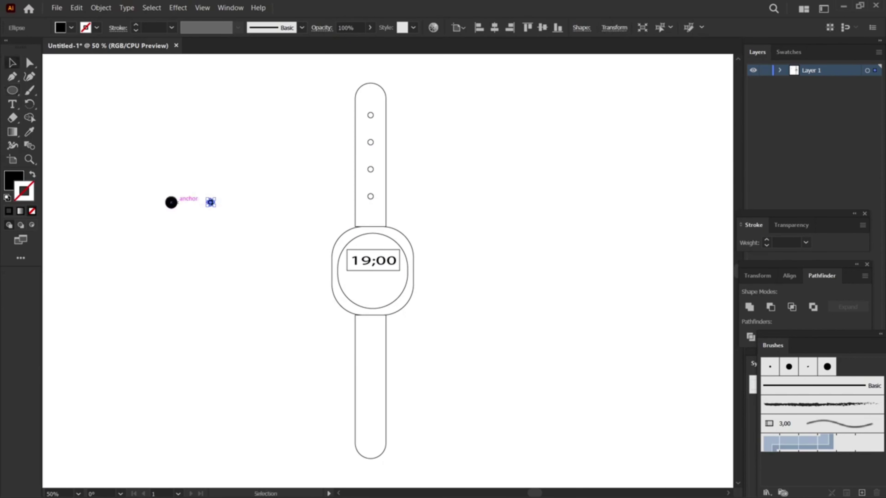
pyautogui.moveTo(270, 247); pyautogui.dragTo(352, 285)
pyautogui.moveTo(211, 202); pyautogui.dragTo(390, 286)
pyautogui.hotkey('ctrl', '-')
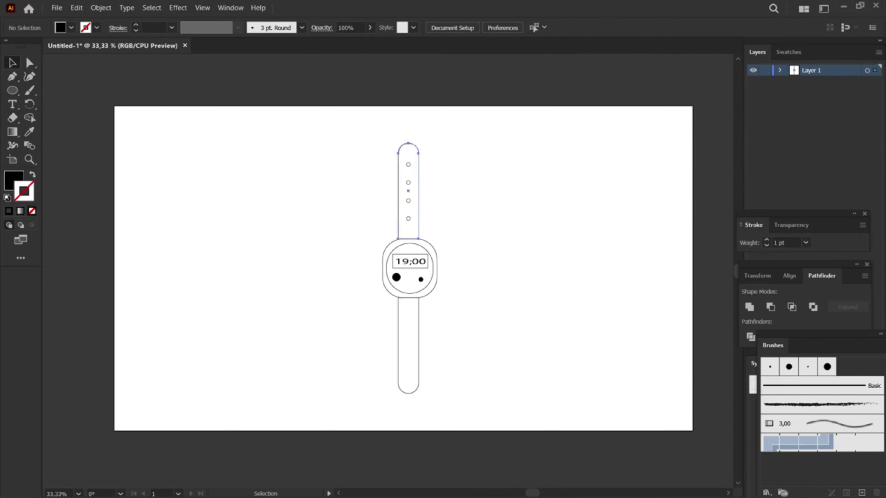
pyautogui.click(408, 195)
pyautogui.keyDown('shift'); pyautogui.click(408, 346); pyautogui.keyUp('shift')
# Fill both straps with mauve B77676
pyautogui.press('F6')
pyautogui.doubleClick(369, 93)
pyautogui.click(336, 253)
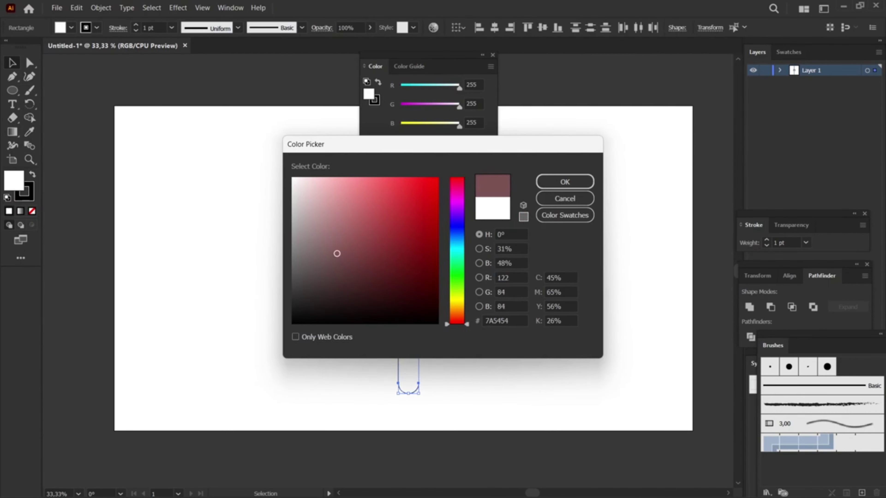
pyautogui.moveTo(336, 253); pyautogui.dragTo(342, 219)
pyautogui.click(565, 182)
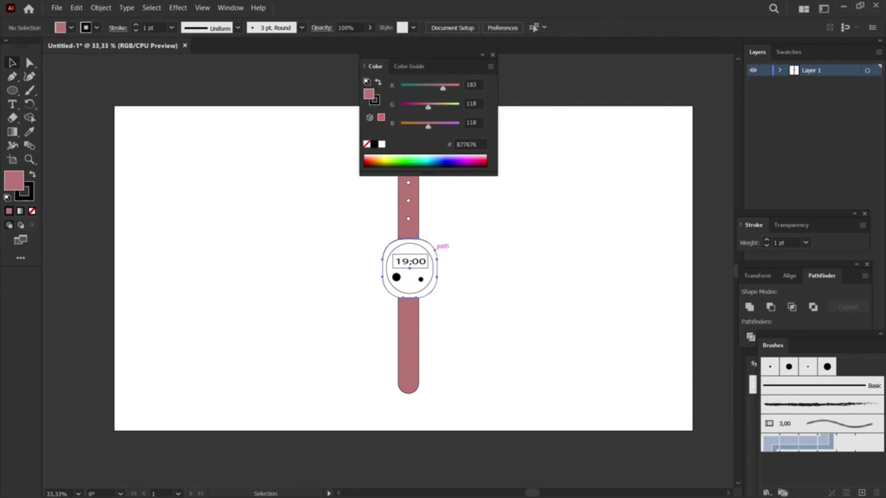
# Fill the watch bezel with light grey CCCCCC
pyautogui.click(435, 249)
pyautogui.hotkey('ctrl', '+')
pyautogui.hotkey('ctrl', '+')
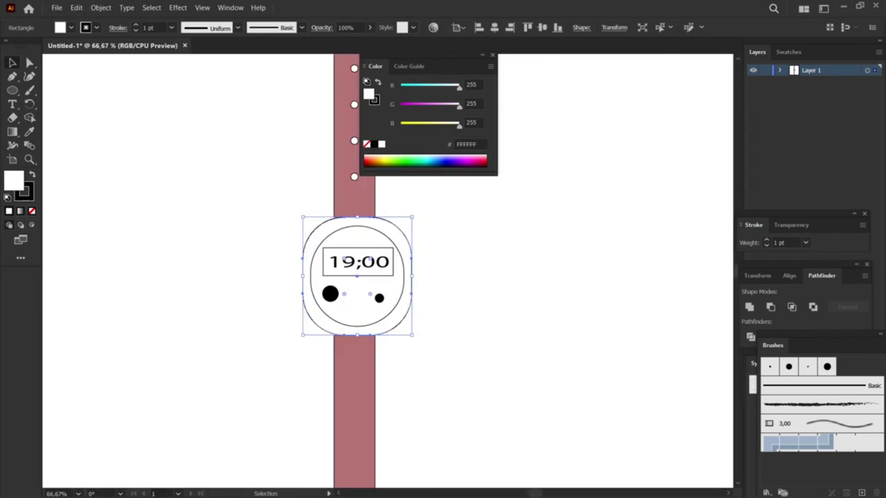
pyautogui.press('F6')
pyautogui.hotkey('ctrl', '+')
pyautogui.press('a')
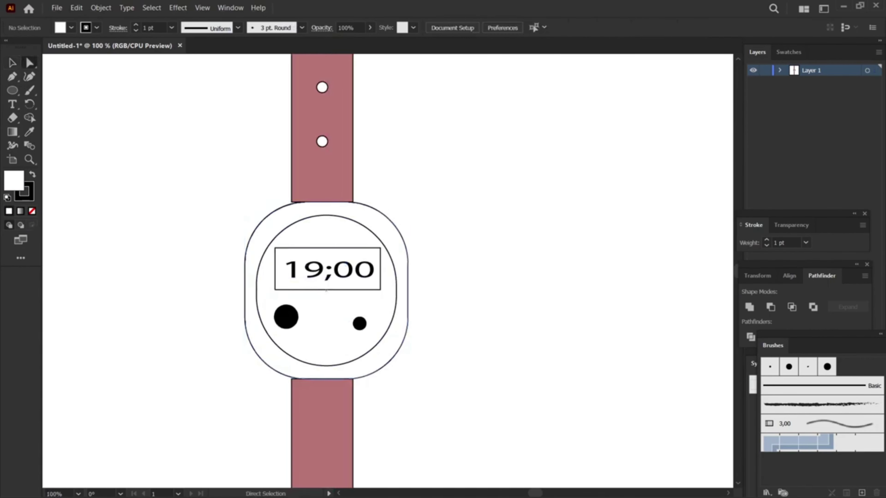
pyautogui.click(405, 229)
pyautogui.doubleClick(14, 180)
pyautogui.write('cccccc')
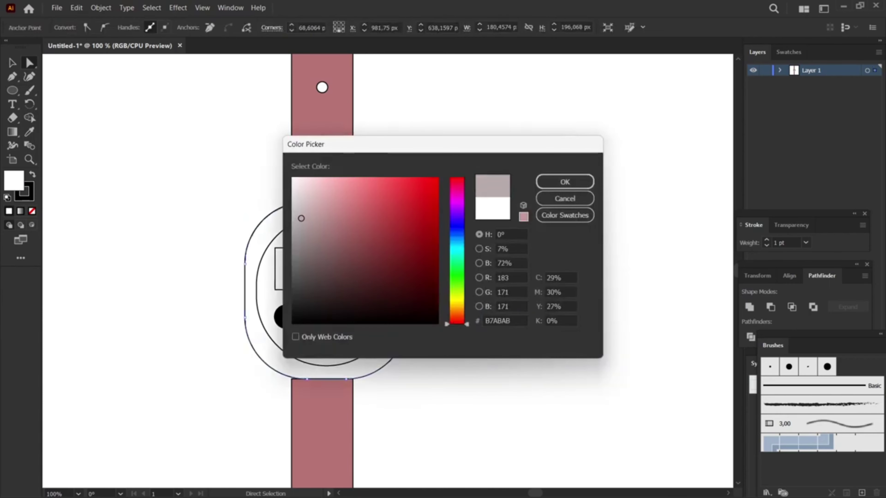
pyautogui.press('Return')
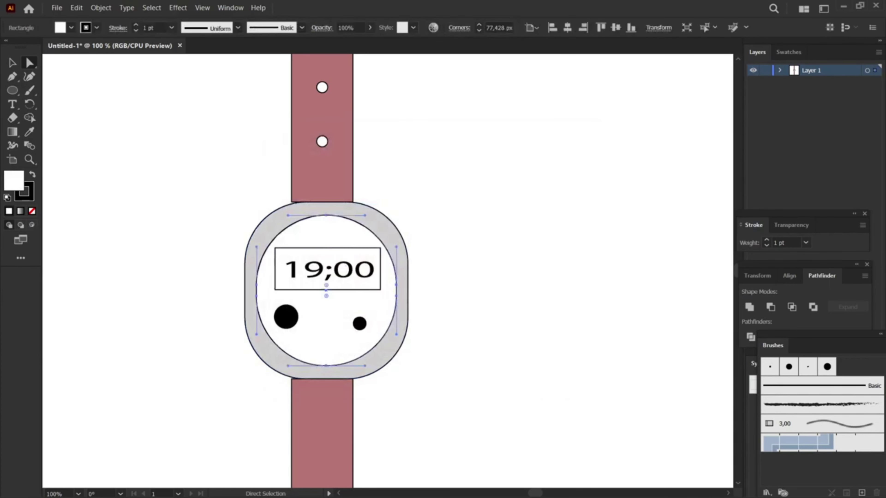
# Fill the watch face with light green 9FFF7B
pyautogui.doubleClick(13, 180)
pyautogui.write('9fff7b')
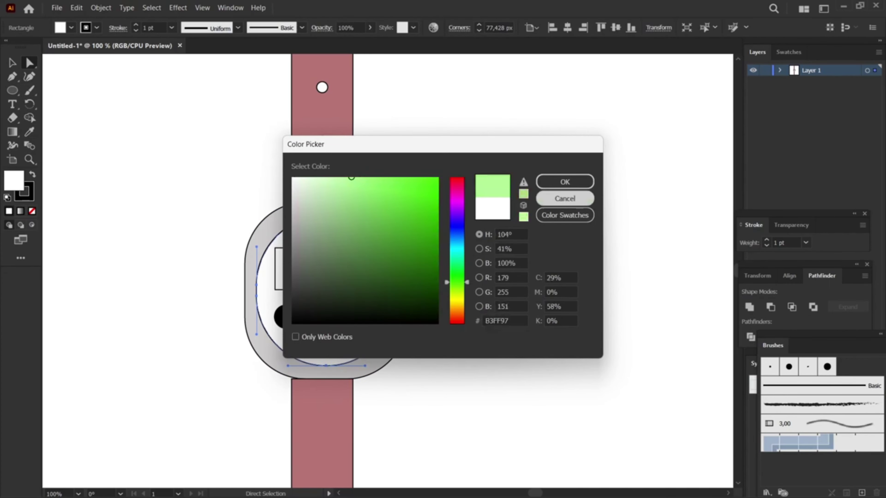
pyautogui.press('Return')
# Colour the 19;00 text magenta FF00CC
pyautogui.click(328, 265)
pyautogui.doubleClick(13, 180)
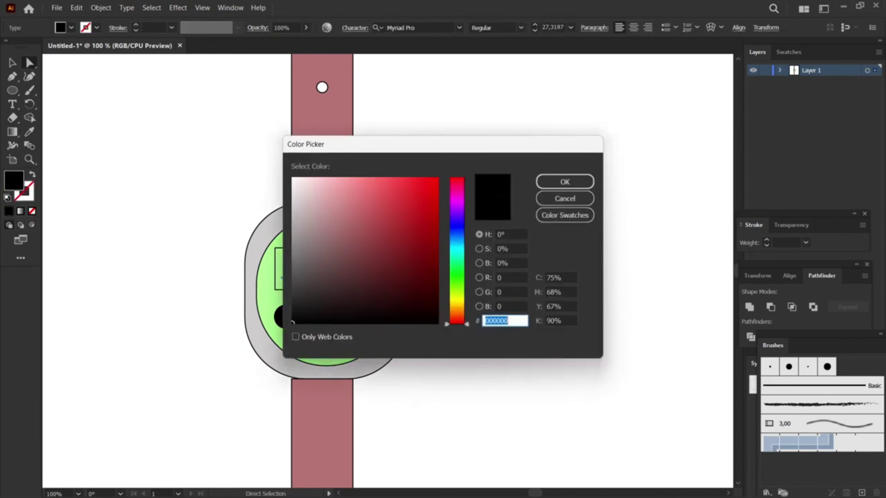
pyautogui.write('ff00cc')
pyautogui.click(565, 182)
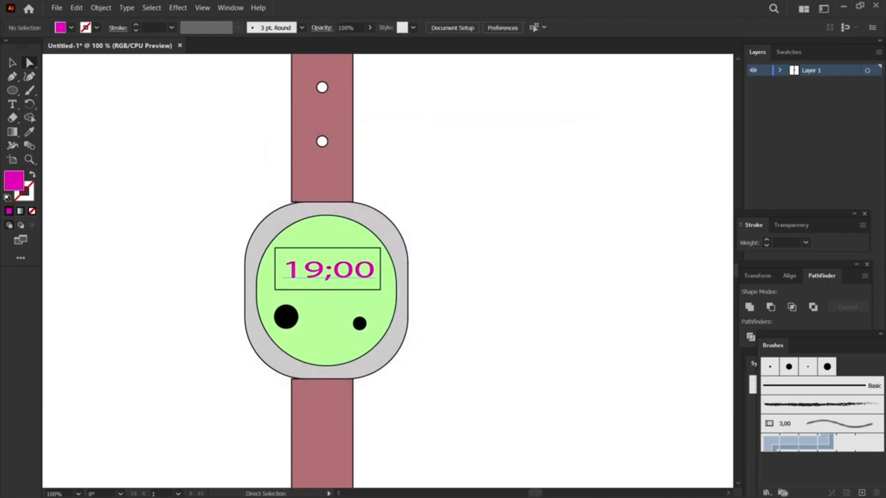
pyautogui.click(379, 247)
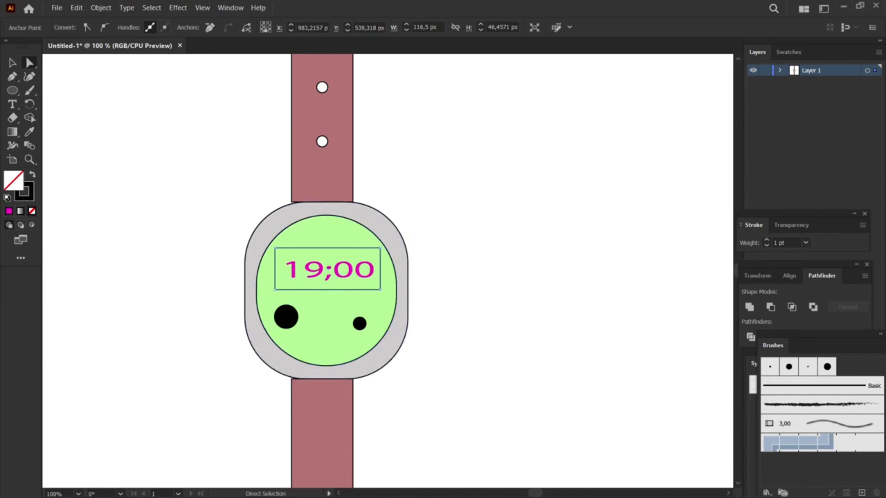
# Delete the remaining top and side edges of the display box around 19;00
pyautogui.press('Delete')
pyautogui.hotkey('ctrl', 'shift', 'a')
pyautogui.click(380, 271)
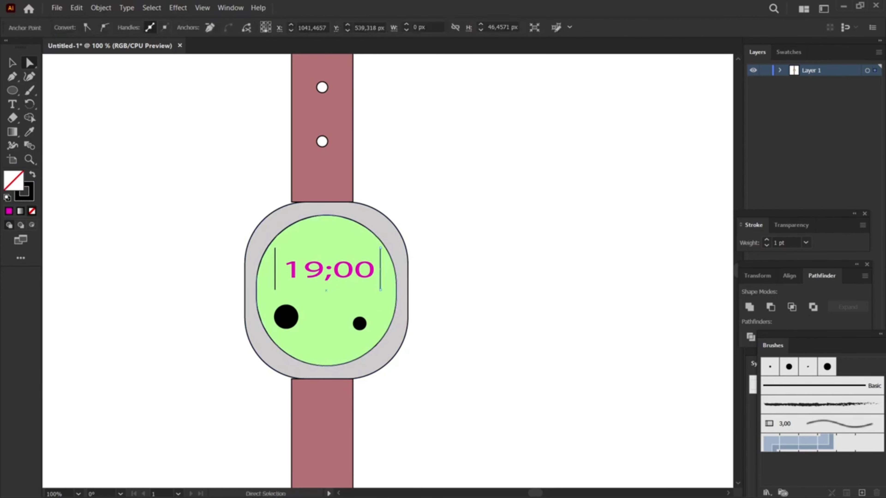
pyautogui.press('Delete')
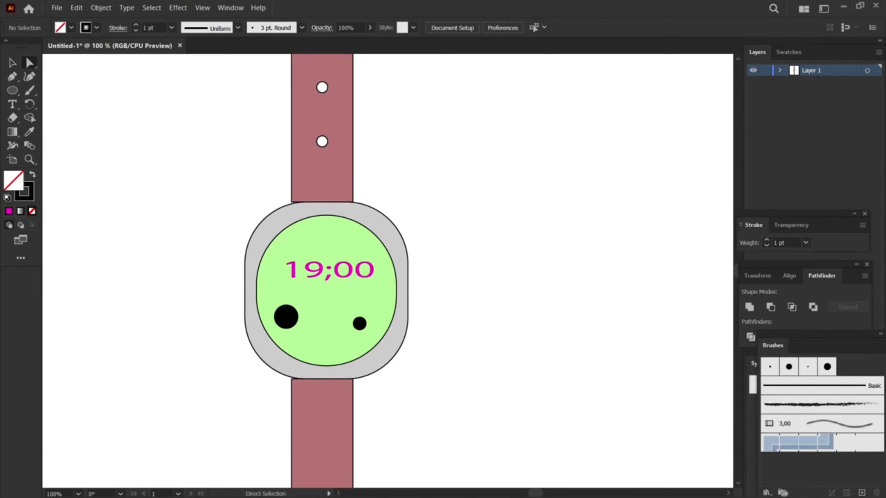
# Zoom out and scroll so the whole watch and artboard are visible
pyautogui.hotkey('ctrl', '0')
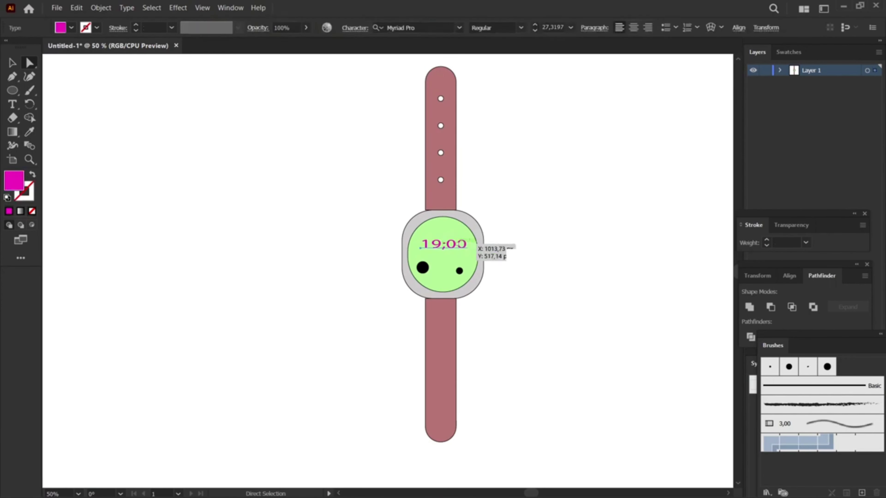
pyautogui.hotkey('ctrl', '-')
pyautogui.hotkey('ctrl', '+')
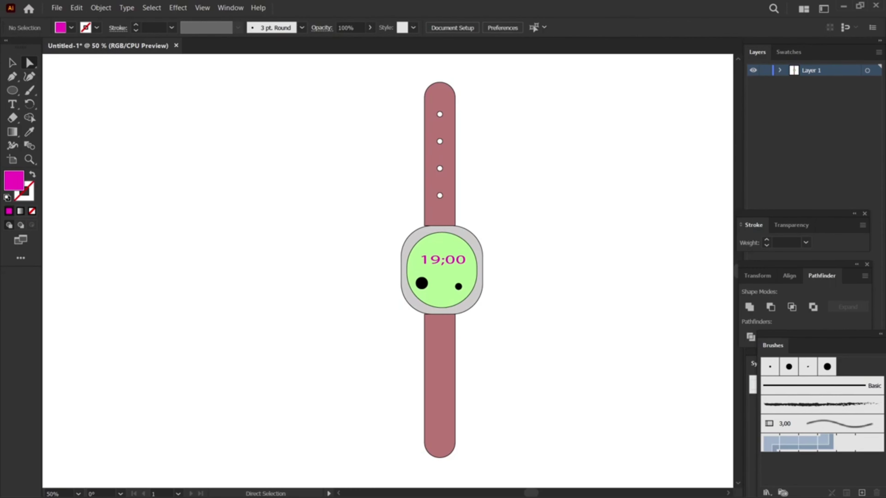
pyautogui.scroll(-3, 387, 271)
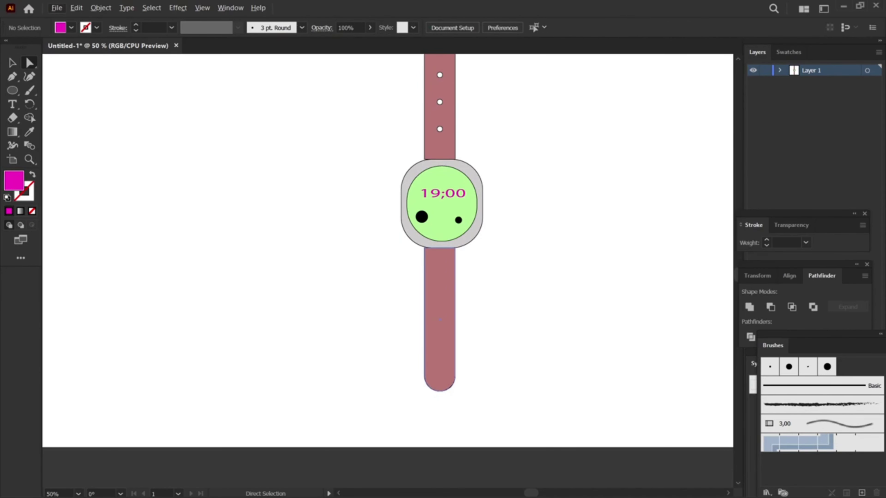
# Draw a thin unfilled black-outline strip along the lower strap's right edge
pyautogui.press('m')
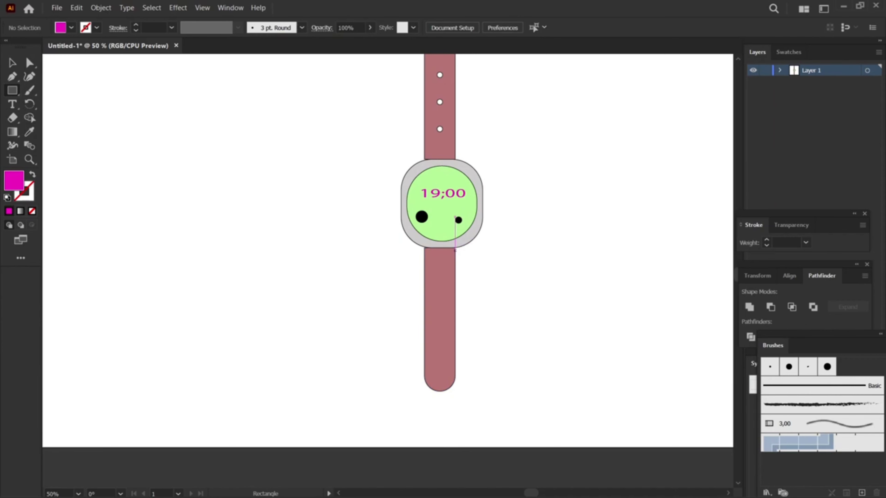
pyautogui.moveTo(454, 248); pyautogui.dragTo(458, 377)
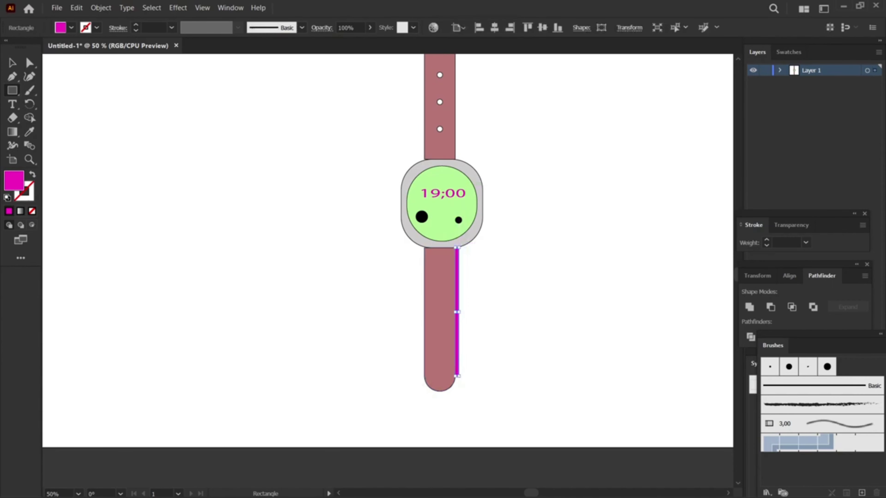
pyautogui.press('d')
pyautogui.press('F6')
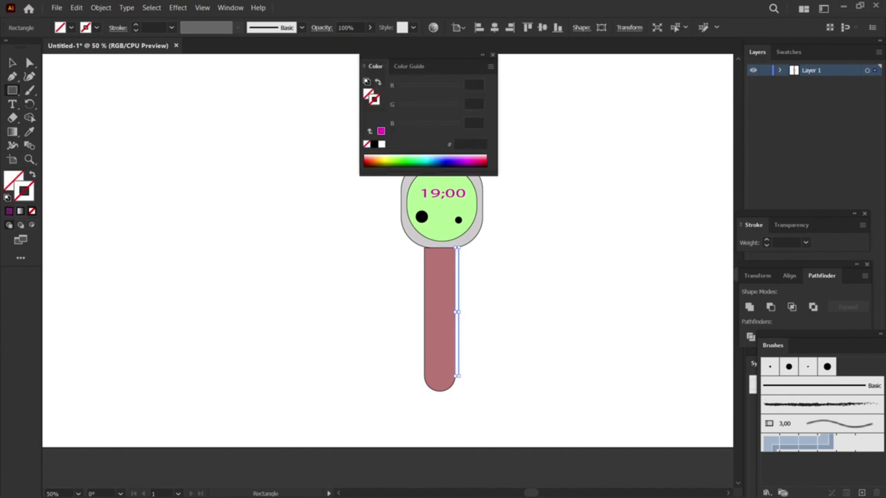
pyautogui.press('/')
pyautogui.press('x')
# Move the strip's top anchor left so it sits against the watch case
pyautogui.press('a')
pyautogui.hotkey('ctrl', 'shift', 'a')
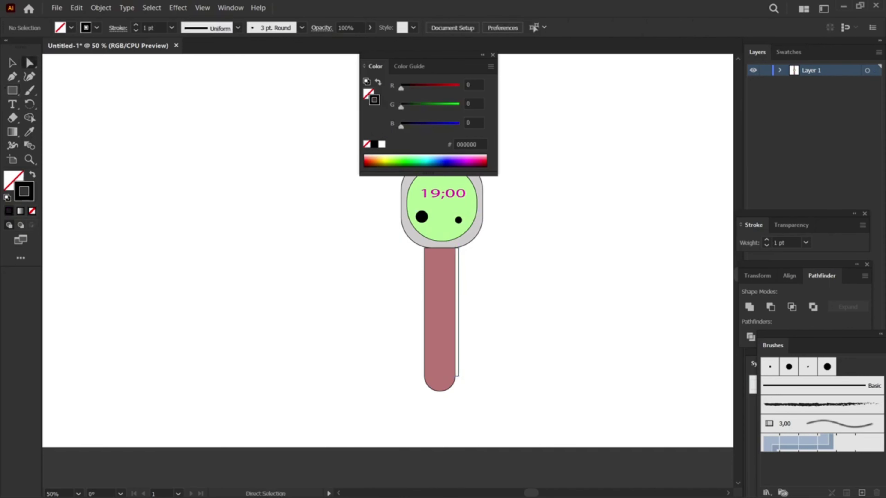
pyautogui.press('F6')
pyautogui.scroll(2, 479, 305)
pyautogui.scroll(2, 478, 304)
pyautogui.click(419, 134)
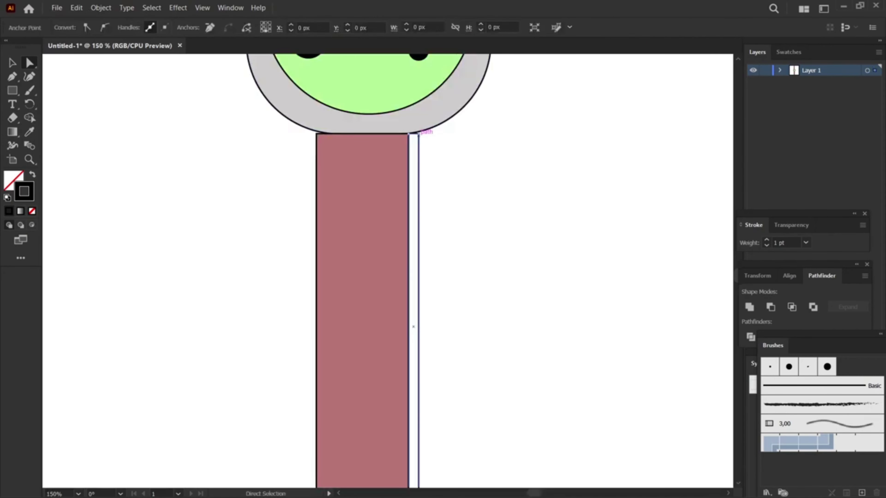
pyautogui.moveTo(418, 135); pyautogui.dragTo(408, 135)
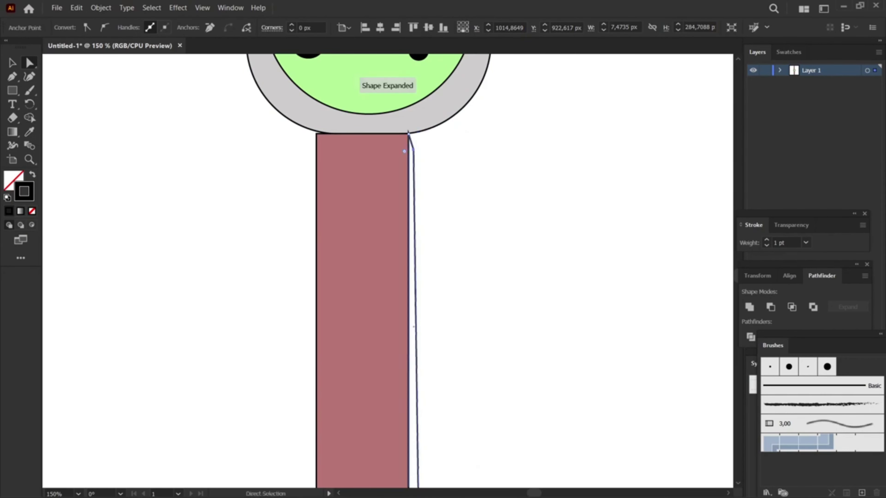
# Align the strip's bottom corner with the strap
pyautogui.hotkey('ctrl', 'shift', 'a')
pyautogui.scroll(-4, 453, 279)
pyautogui.scroll(4, 491, 279)
pyautogui.moveTo(491, 279); pyautogui.dragTo(491, 278)
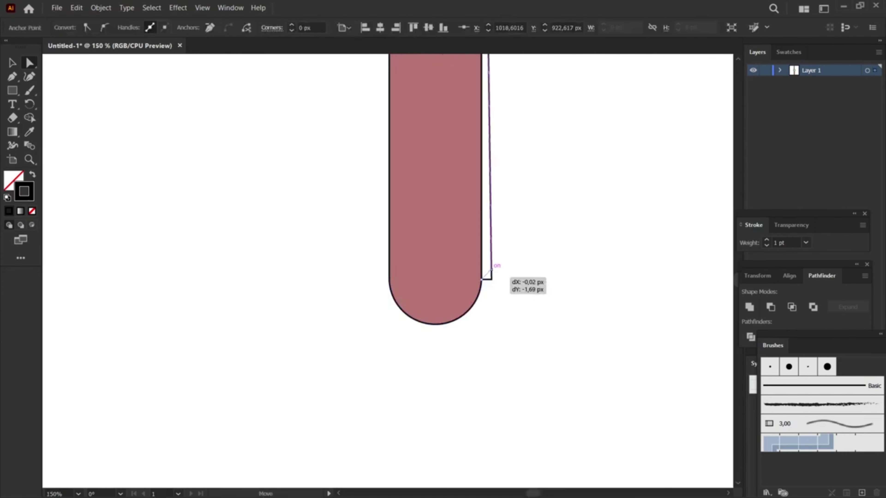
pyautogui.scroll(-4, 491, 278)
pyautogui.scroll(2, 494, 233)
# Fill the edge strip with the strap's mauve and slant its lower end
pyautogui.click(490, 230)
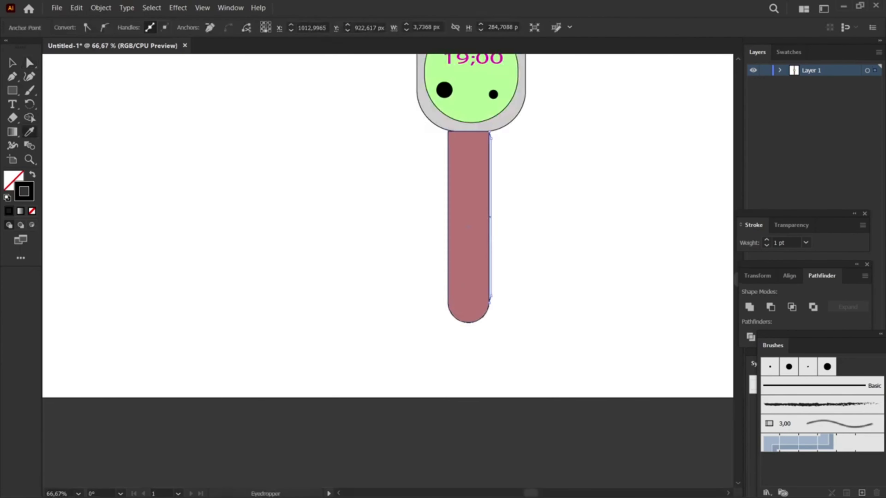
pyautogui.hotkey('ctrl', 'shift', 'a')
pyautogui.scroll(-1, 388, 224)
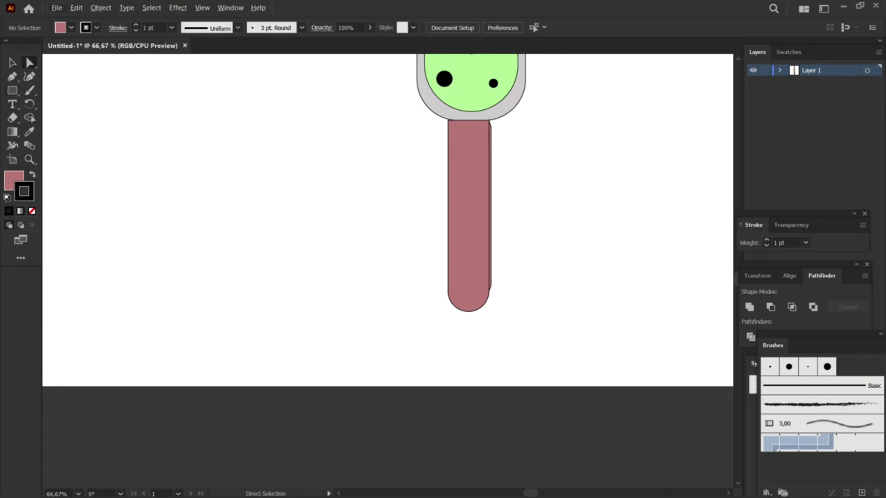
pyautogui.scroll(1, 590, 353)
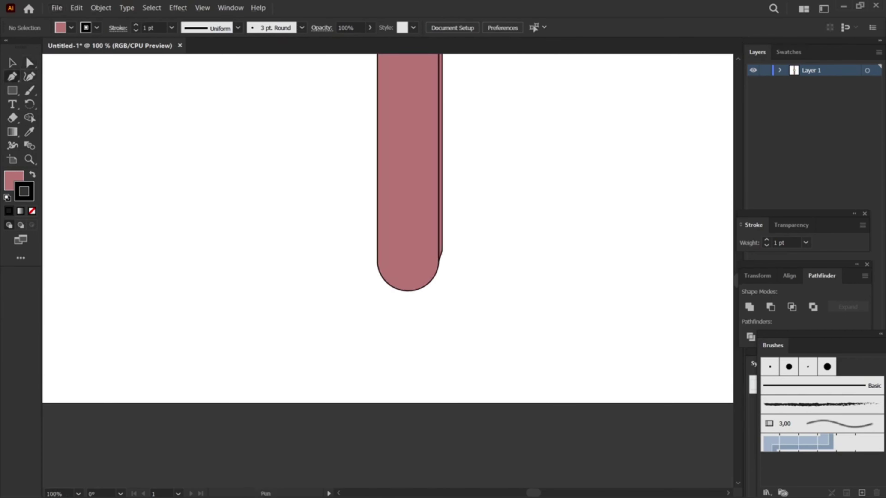
pyautogui.moveTo(439, 260); pyautogui.dragTo(441, 262)
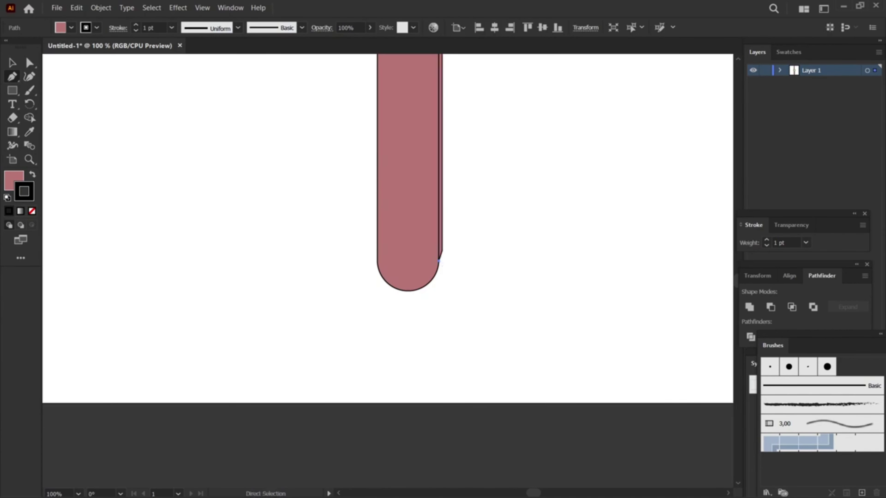
pyautogui.hotkey('ctrl', 'shift', 'a')
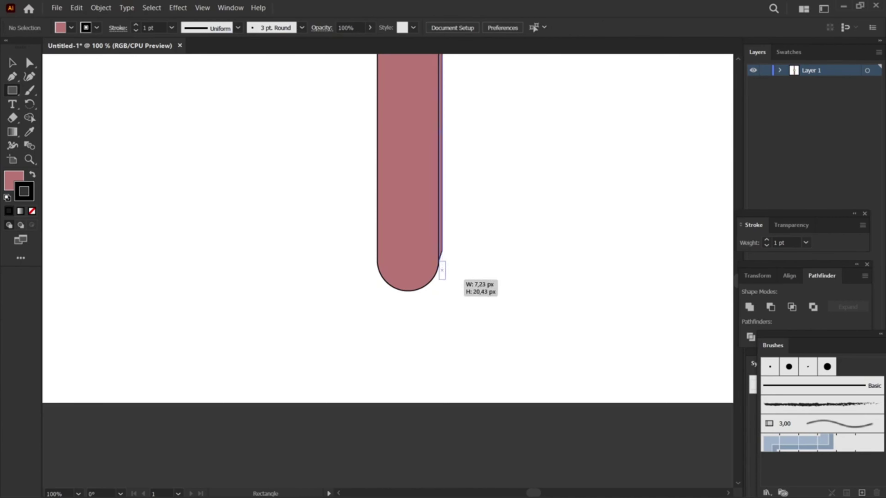
# Add a small rectangle at the strip's bottom and reshape it into a pointed tip
pyautogui.moveTo(441, 279); pyautogui.dragTo(445, 276)
pyautogui.press('a')
pyautogui.hotkey('ctrl', 'shift', 'a')
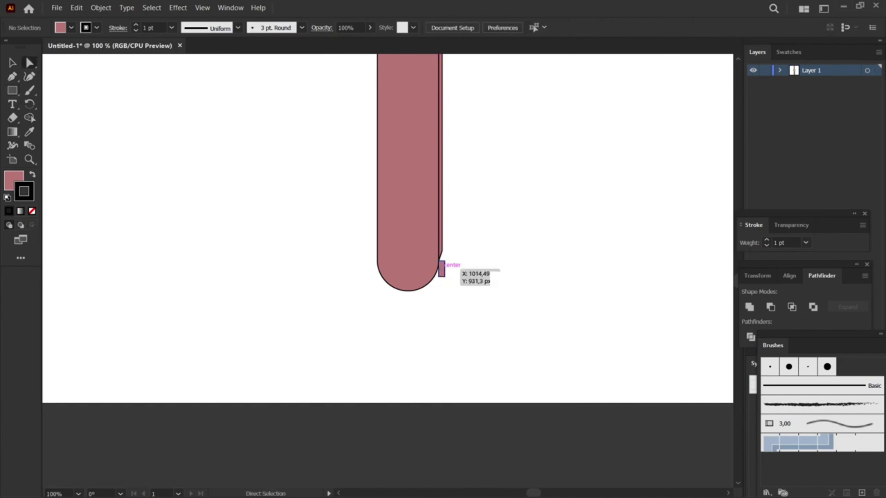
pyautogui.moveTo(442, 261); pyautogui.dragTo(440, 259)
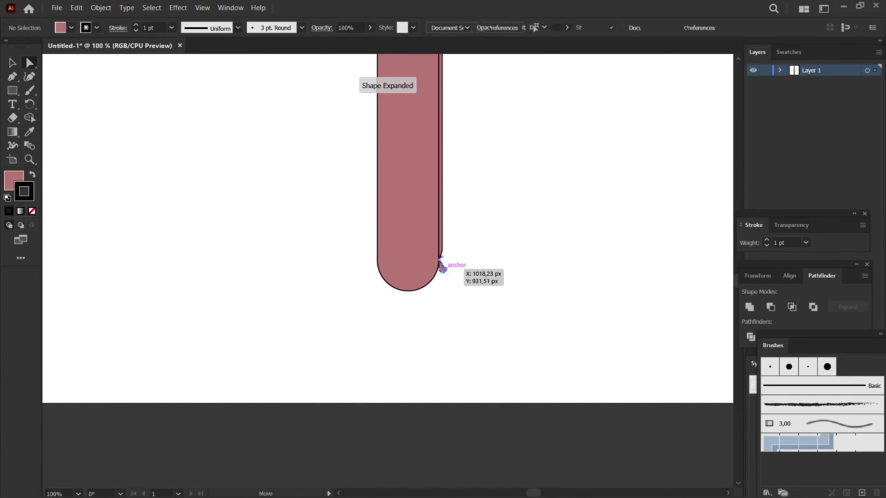
# Delete the small teardrop piece and pull the strip's bottom anchor down to the strap curve
pyautogui.hotkey('ctrl', '0')
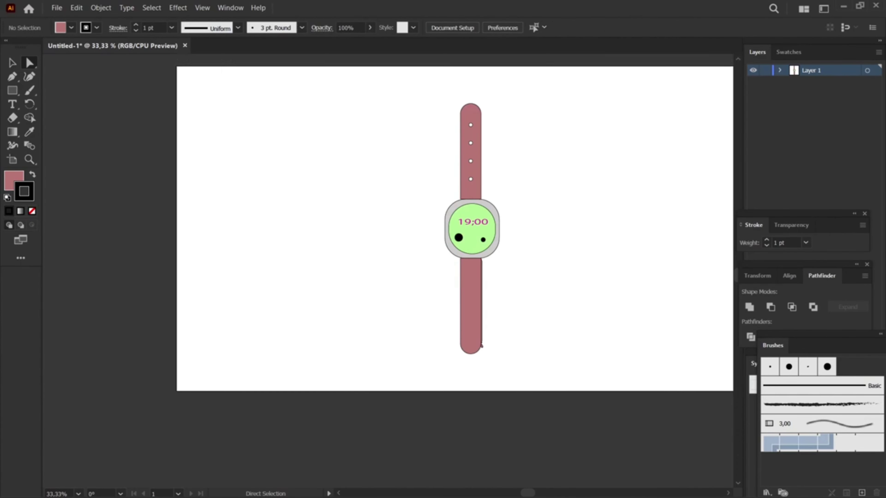
pyautogui.keyDown('alt'); pyautogui.scroll(3, 482, 346); pyautogui.keyUp('alt')
pyautogui.keyDown('alt'); pyautogui.scroll(3, 435, 380); pyautogui.keyUp('alt')
pyautogui.click(307, 392)
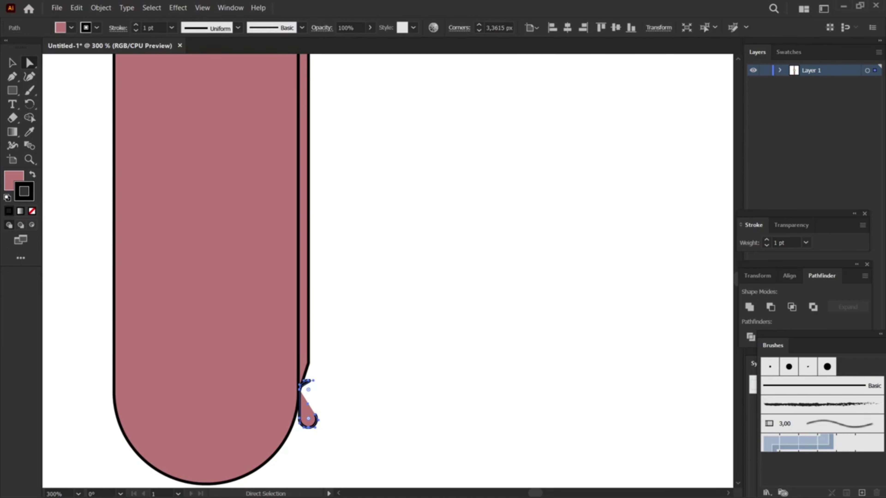
pyautogui.press('Delete')
pyautogui.moveTo(300, 394); pyautogui.dragTo(297, 422)
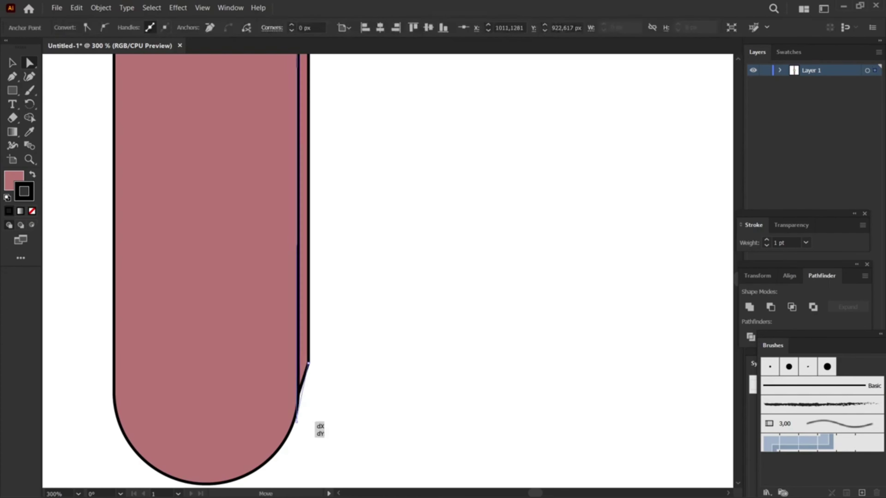
pyautogui.click(372, 433)
# Tuck the strip's top anchor into the corner beside the case, then zoom out
pyautogui.keyDown('alt'); pyautogui.scroll(-1, 372, 433); pyautogui.keyUp('alt')
pyautogui.keyDown('alt'); pyautogui.scroll(-2, 371, 433); pyautogui.keyUp('alt')
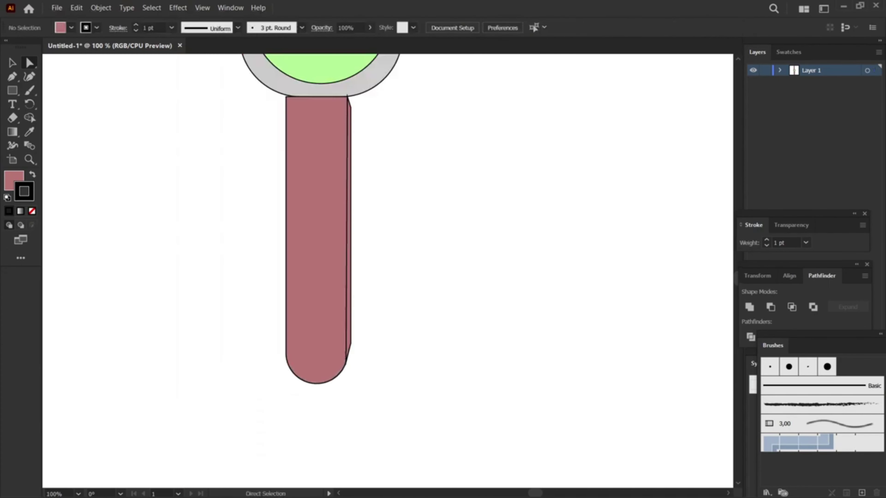
pyautogui.keyDown('alt'); pyautogui.scroll(4, 377, 153); pyautogui.keyUp('alt')
pyautogui.click(260, 191)
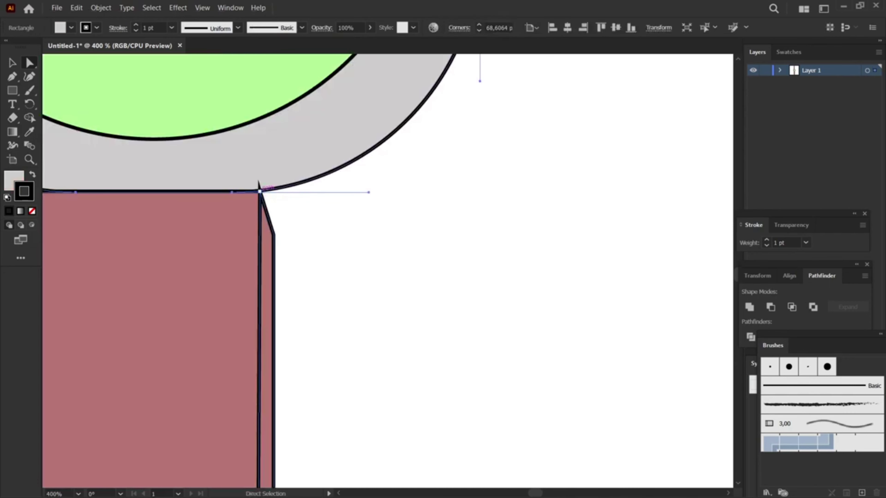
pyautogui.hotkey('ctrl', 'shift', 'a')
pyautogui.click(260, 191)
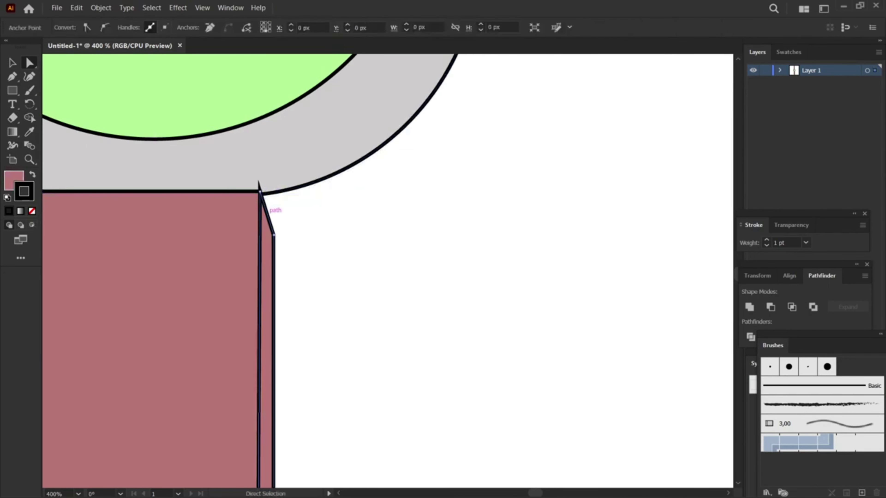
pyautogui.moveTo(259, 191); pyautogui.dragTo(258, 191)
pyautogui.hotkey('ctrl', 'shift', 'a')
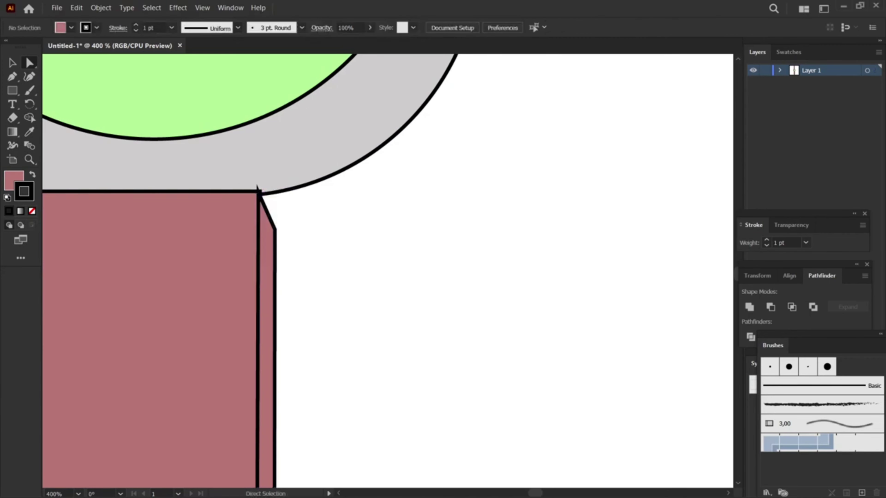
pyautogui.hotkey('ctrl', '-')
pyautogui.hotkey('ctrl', '-')
pyautogui.hotkey('ctrl', '-')
pyautogui.scroll(5, 387, 270)
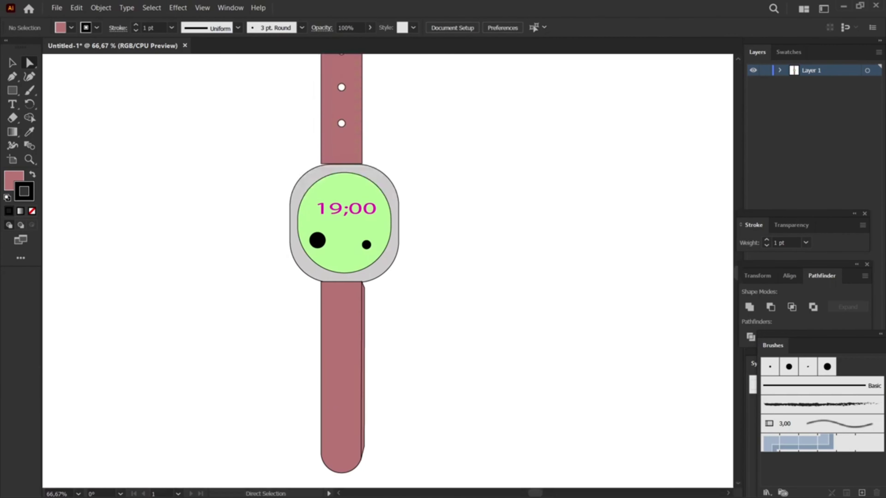
pyautogui.scroll(5, 387, 270)
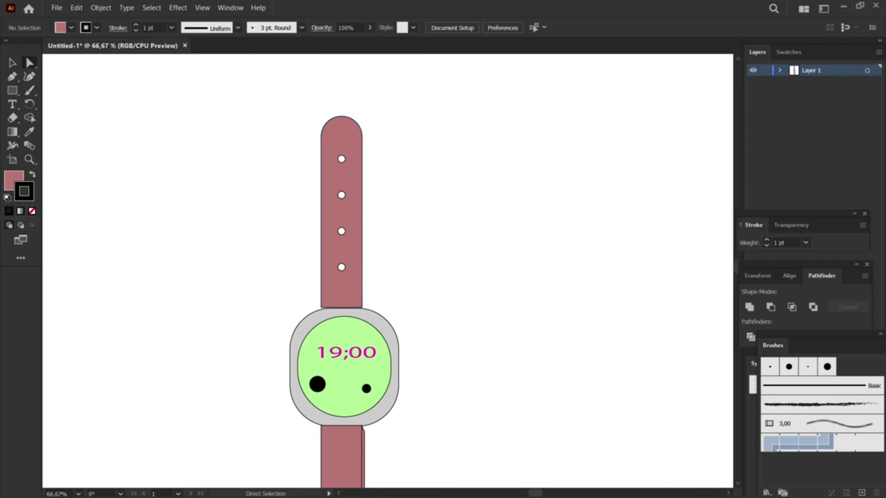
# Draw a thin strip along the upper strap's left edge and adjust its top anchor
pyautogui.moveTo(310, 212); pyautogui.dragTo(318, 308)
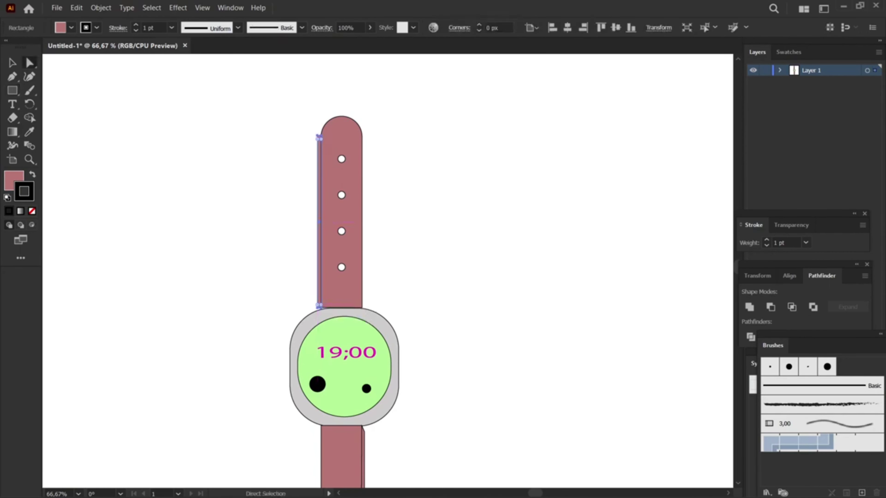
pyautogui.scroll(4, 306, 151)
pyautogui.press('a')
pyautogui.click(368, 81)
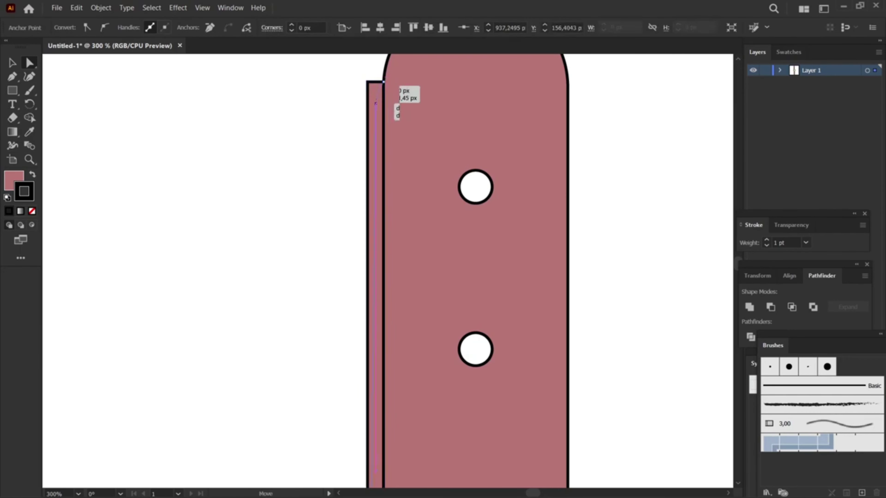
pyautogui.moveTo(383, 81); pyautogui.dragTo(383, 82)
pyautogui.hotkey('ctrl', 'shift', 'a')
# Slant the strip's bottom-left corner inward toward the band
pyautogui.scroll(-5, 384, 244)
pyautogui.scroll(-5, 383, 244)
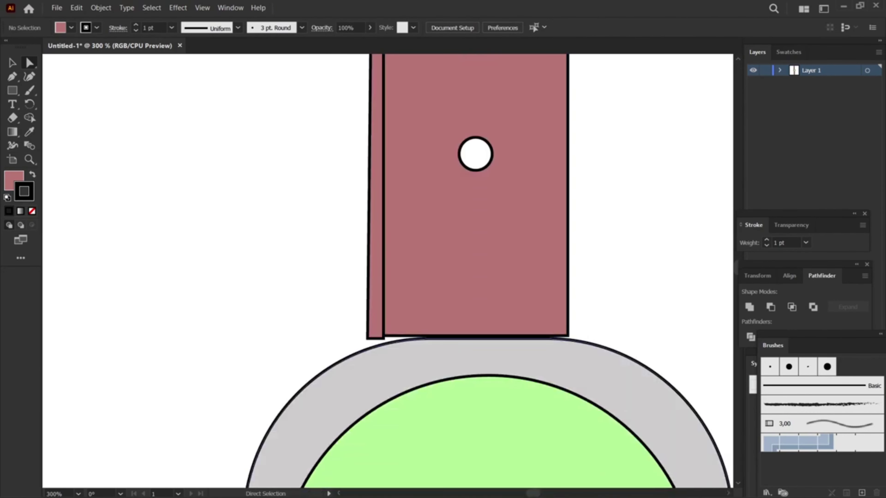
pyautogui.hotkey('ctrl', 'shift', 'a')
pyautogui.moveTo(367, 337); pyautogui.dragTo(398, 340)
pyautogui.hotkey('ctrl', 'shift', 'a')
# Shift the upper strap's edge strip left into place
pyautogui.scroll(-6, 502, 279)
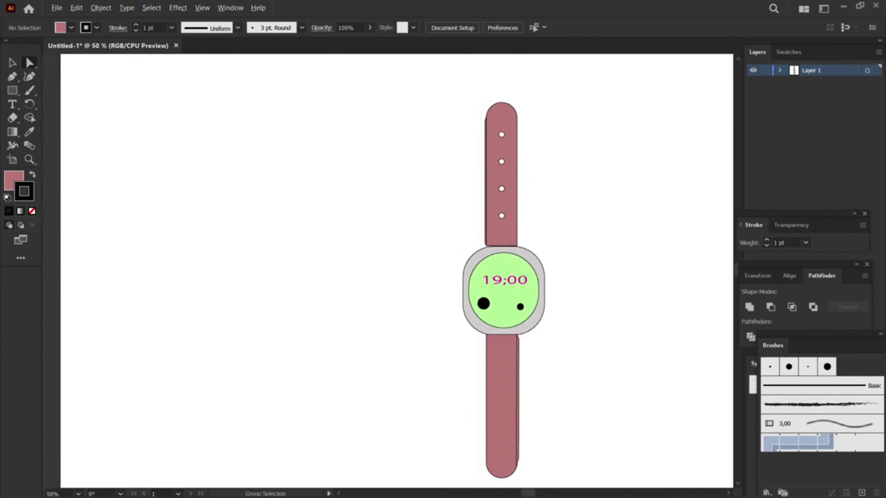
pyautogui.scroll(-2, 502, 279)
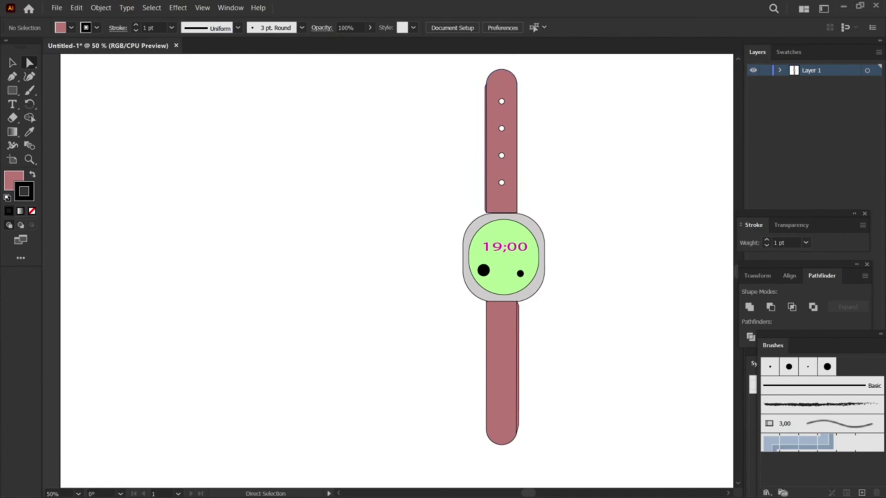
pyautogui.click(485, 139)
pyautogui.moveTo(530, 156); pyautogui.dragTo(518, 146)
# Copy the lower strap's right edge strip over to its left edge
pyautogui.scroll(-2, 518, 210)
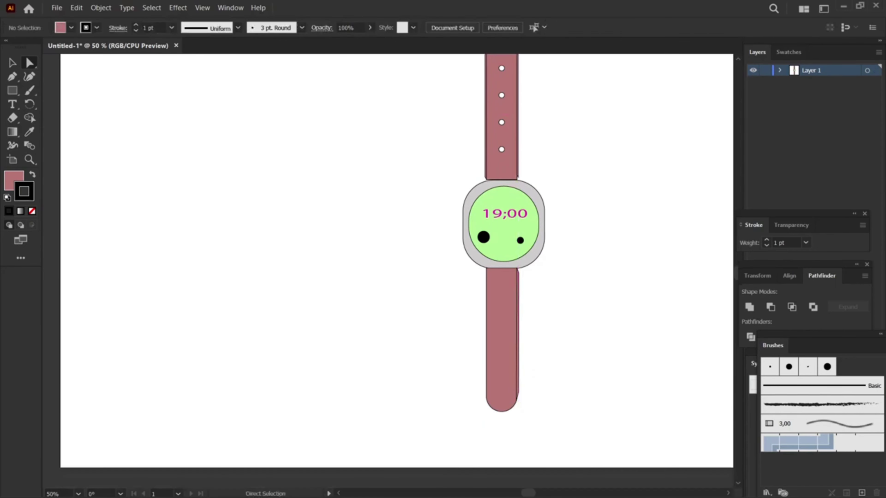
pyautogui.scroll(-3, 517, 209)
pyautogui.click(518, 268)
pyautogui.hotkey('ctrl', 'shift', 'a')
pyautogui.moveTo(532, 274); pyautogui.dragTo(483, 282)
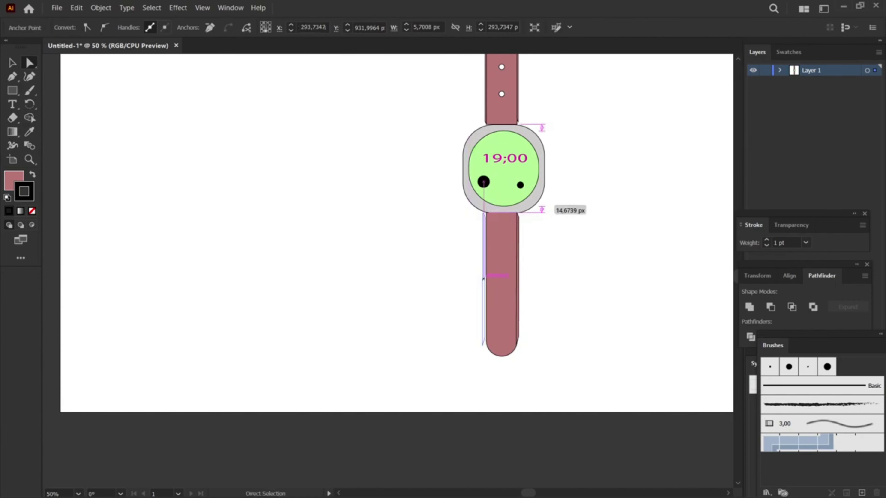
# Replace the misplaced copy with a vertically reflected copy of the strip on the lower strap's left edge
pyautogui.hotkey('ctrl', 'z')
pyautogui.rightClick(518, 275)
pyautogui.moveTo(554, 431)
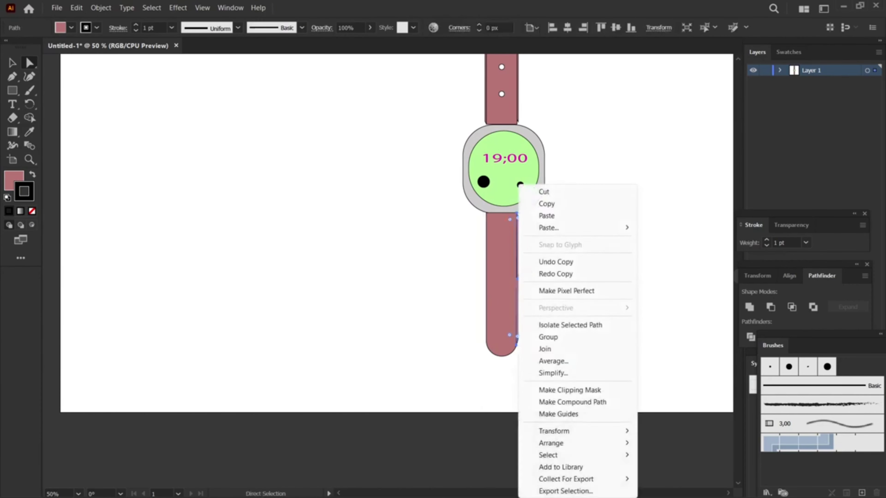
pyautogui.click(662, 373)
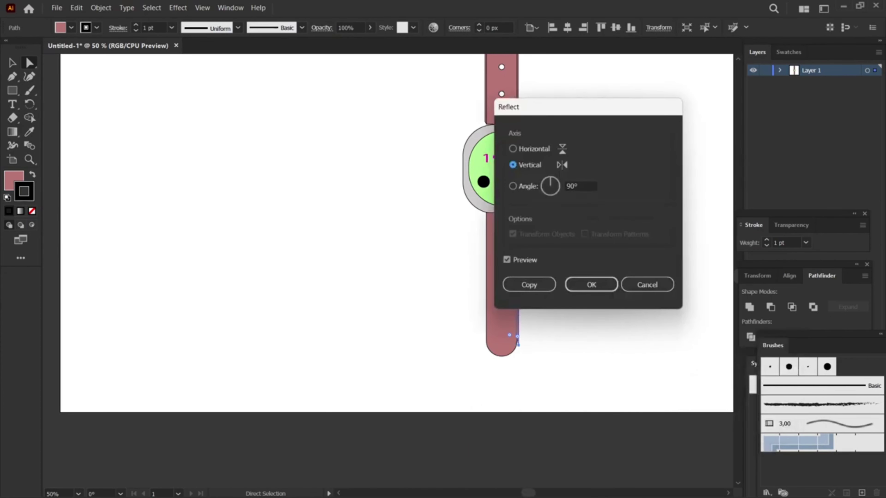
pyautogui.click(529, 285)
pyautogui.moveTo(518, 279); pyautogui.dragTo(486, 278)
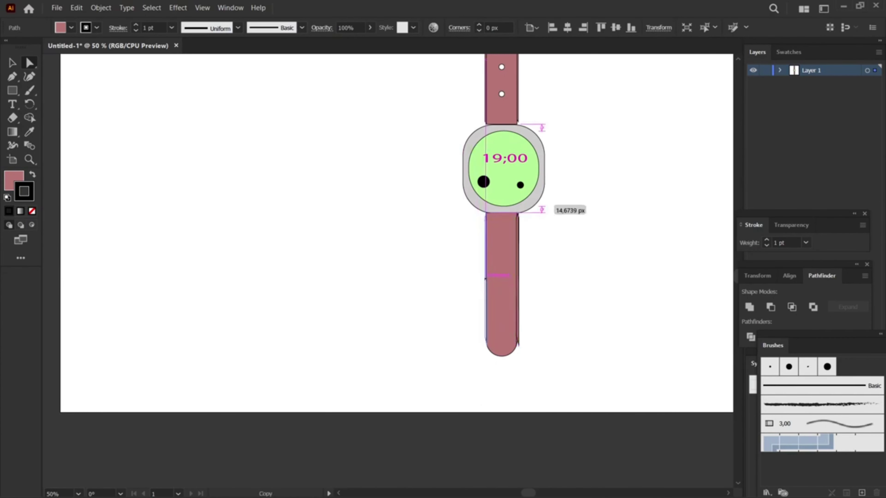
pyautogui.hotkey('ctrl', 'shift', 'a')
pyautogui.scroll(-3, 396, 233)
pyautogui.scroll(3, 396, 233)
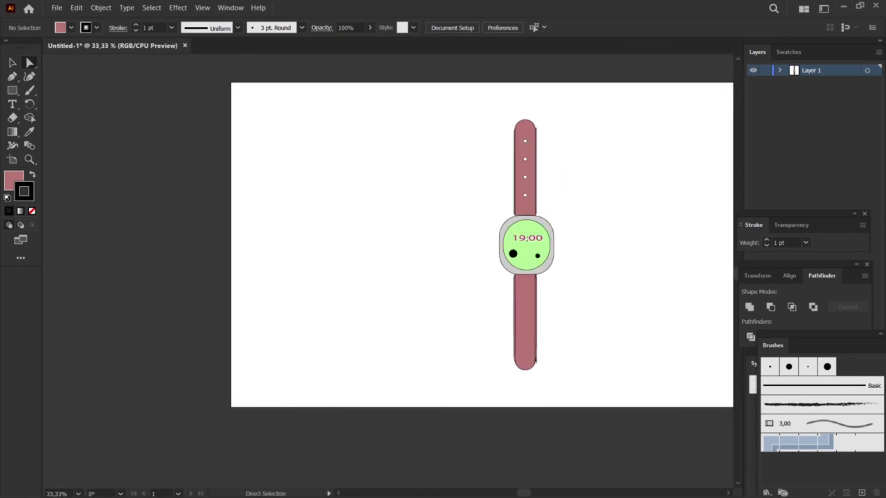
pyautogui.scroll(-1, 396, 244)
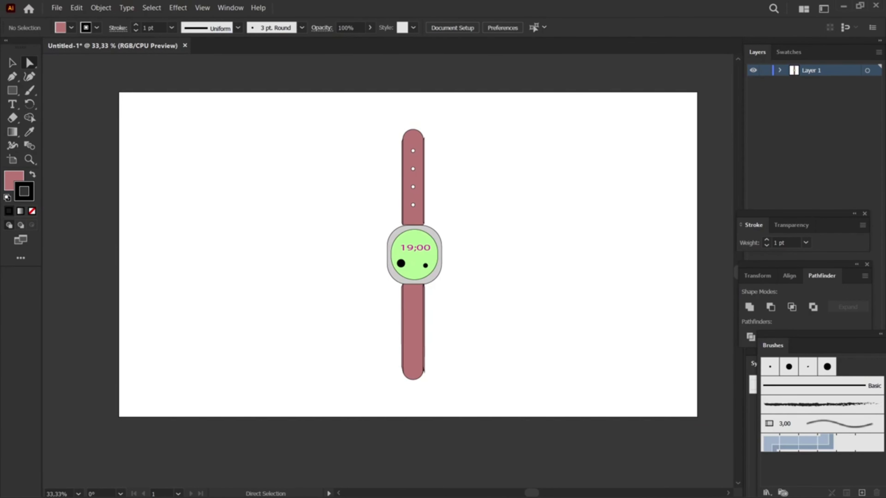
# Set the fill to a muted brown (#8E7364) and draw an artboard-sized rectangle
pyautogui.doubleClick(13, 180)
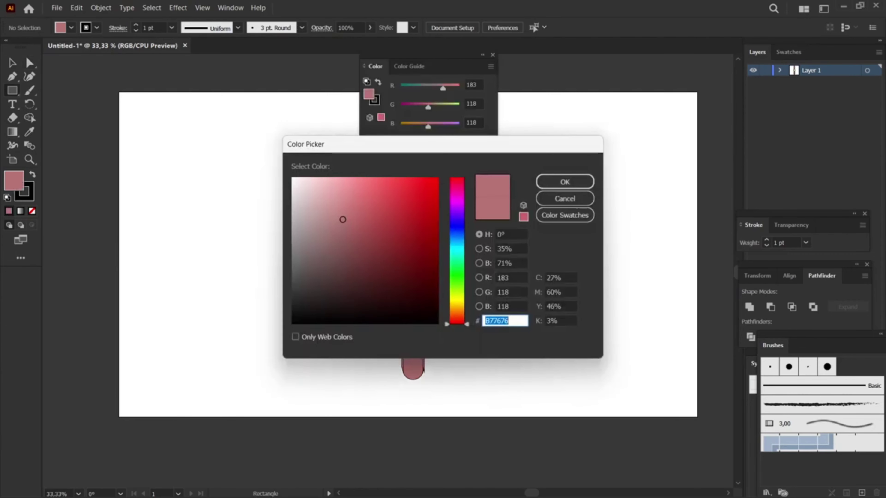
pyautogui.moveTo(456, 324)
pyautogui.mouseDown()
pyautogui.moveTo(456, 203)
pyautogui.moveTo(456, 316)
pyautogui.mouseUp()
pyautogui.click(343, 267)
pyautogui.press('Return')
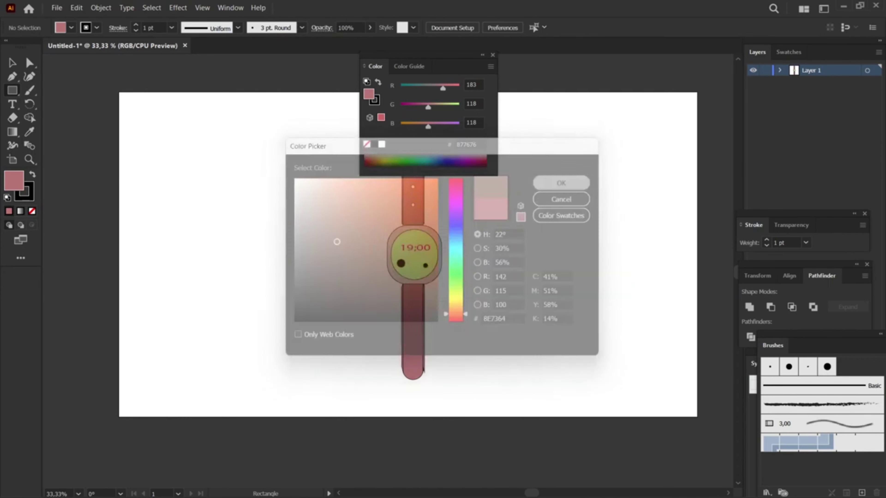
pyautogui.press('F6')
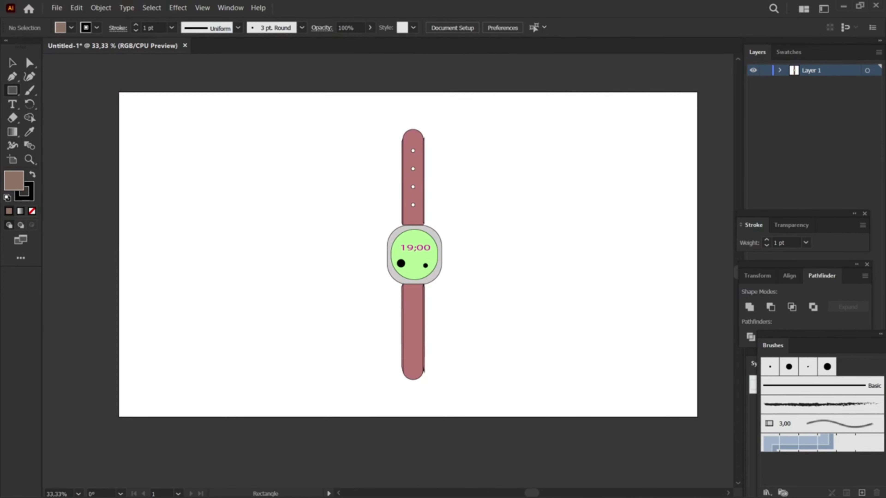
pyautogui.moveTo(119, 92); pyautogui.dragTo(698, 417)
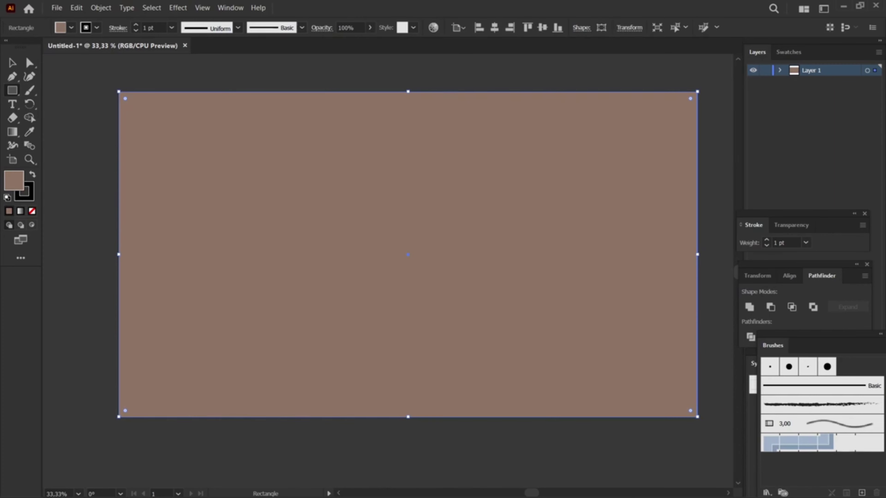
# Send the brown rectangle behind the watch and recolour the four strap holes brown
pyautogui.rightClick(479, 183)
pyautogui.click(624, 426)
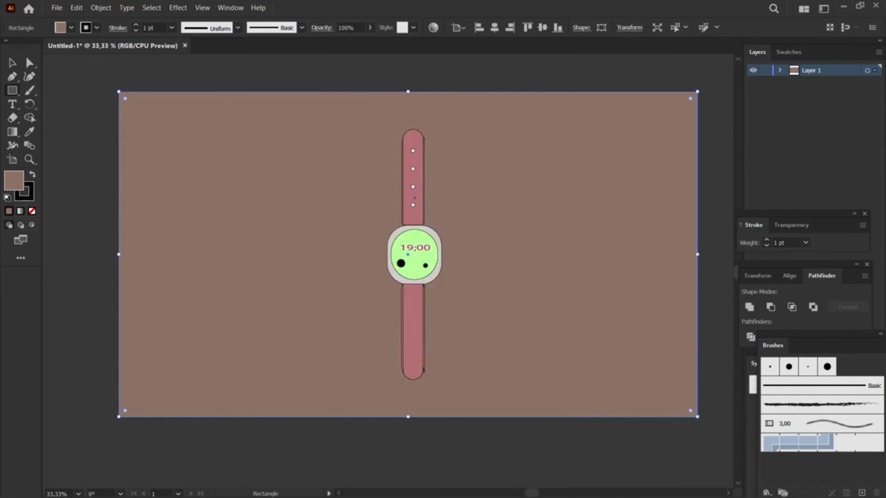
pyautogui.press('a')
pyautogui.scroll(1, 408, 255)
pyautogui.click(413, 228)
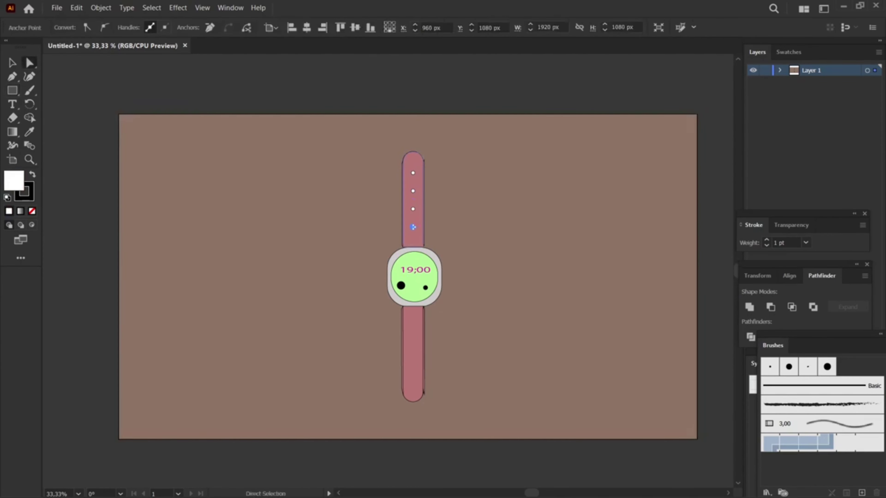
pyautogui.keyDown('shift'); pyautogui.click(413, 210); pyautogui.keyUp('shift')
pyautogui.keyDown('shift'); pyautogui.click(413, 191); pyautogui.keyUp('shift')
pyautogui.keyDown('shift'); pyautogui.click(413, 173); pyautogui.keyUp('shift')
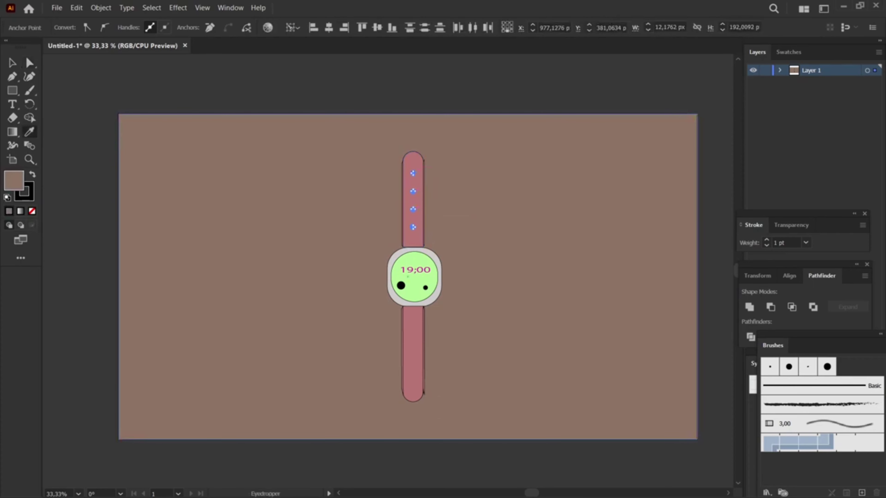
pyautogui.press('a')
pyautogui.hotkey('ctrl', 'shift', 'a')
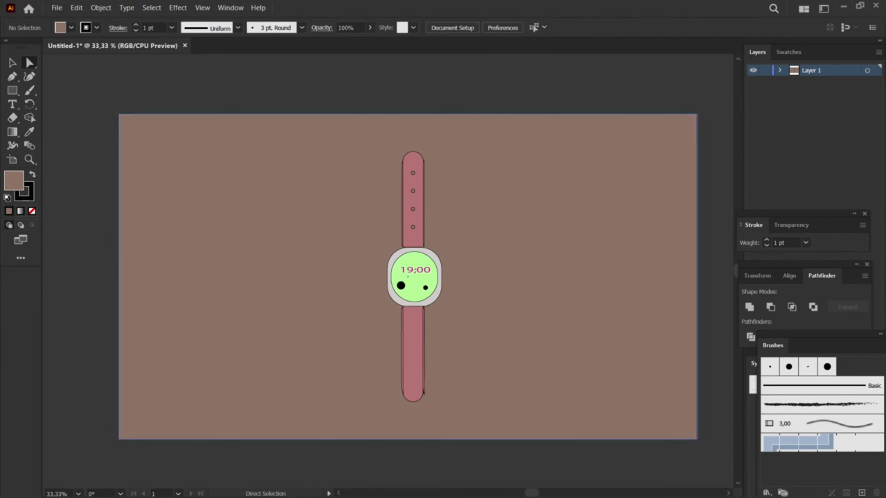
# Move the brown background aside and duplicate the watch beside the original
pyautogui.hotkey('ctrl', '-')
pyautogui.moveTo(384, 244); pyautogui.dragTo(86, 185)
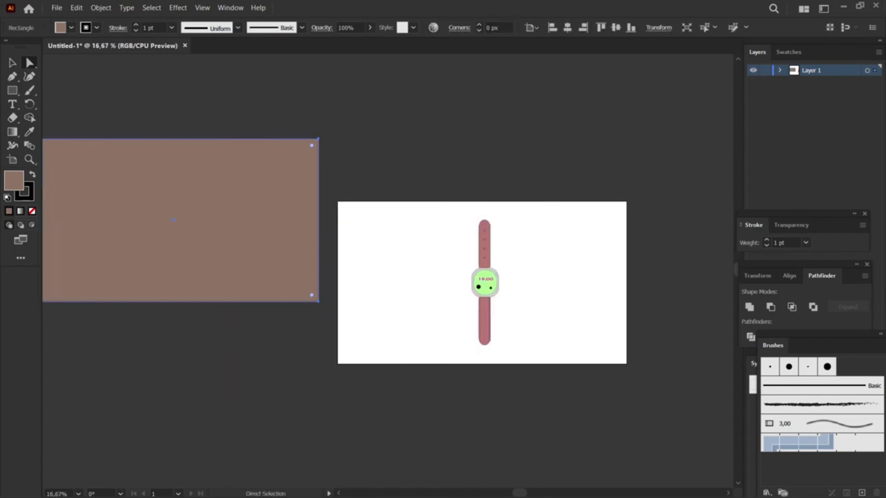
pyautogui.press('v')
pyautogui.click(485, 283)
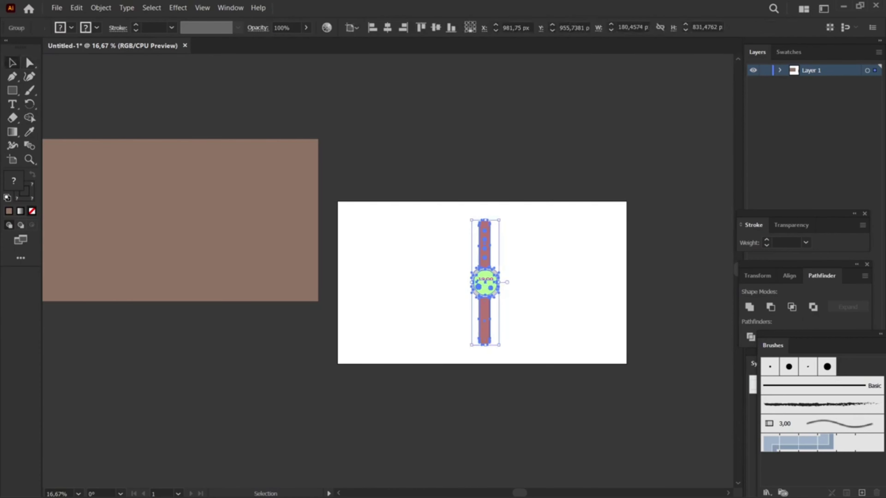
pyautogui.moveTo(484, 283)
pyautogui.mouseDown()
pyautogui.moveTo(390, 279)
pyautogui.moveTo(570, 288)
pyautogui.mouseUp()
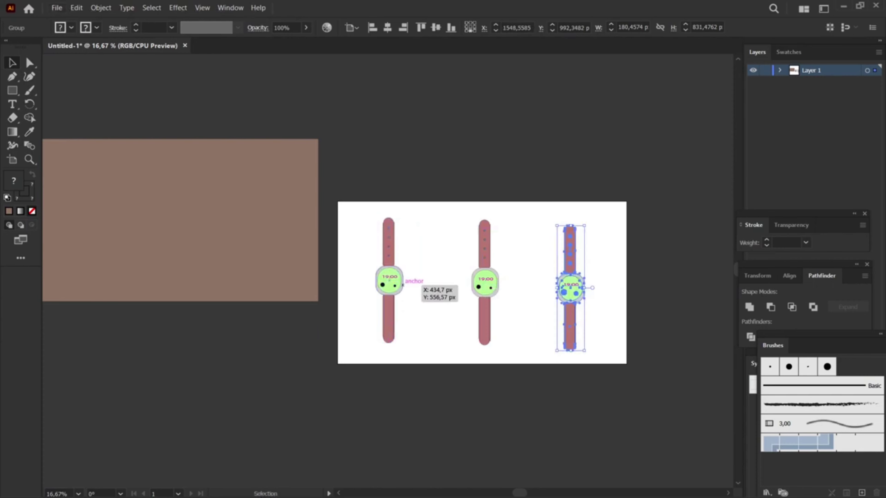
# Rotate the left watch about 20° left and the right watch about 20° clockwise
pyautogui.click(389, 279)
pyautogui.moveTo(375, 347); pyautogui.dragTo(406, 347)
pyautogui.click(574, 299)
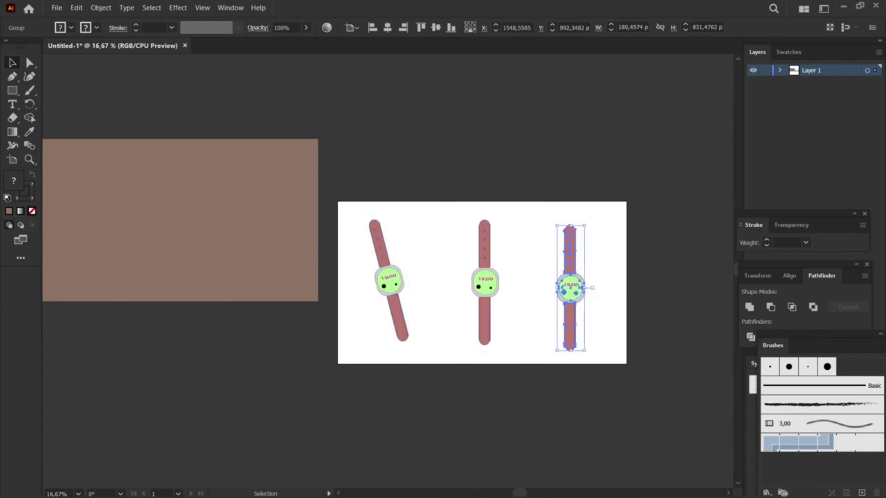
pyautogui.moveTo(579, 346); pyautogui.dragTo(546, 349)
# Reposition the tilted watches, return the brown rectangle behind them, and select all artwork
pyautogui.click(328, 272)
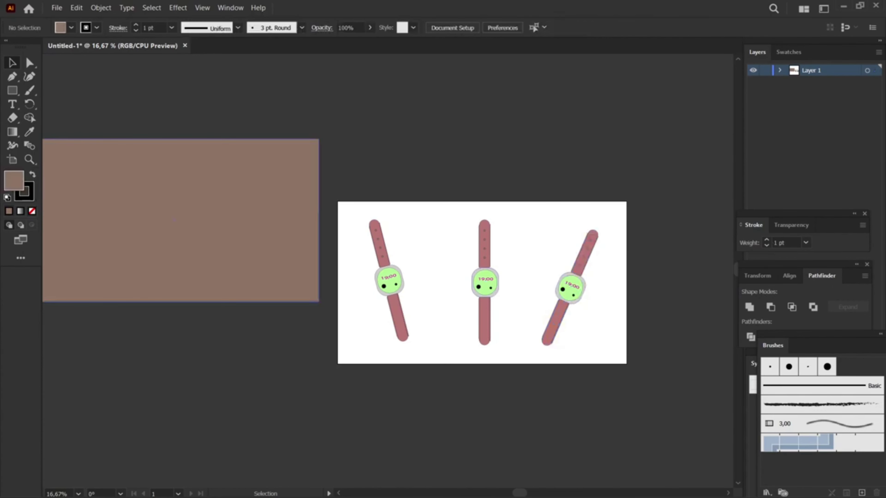
pyautogui.moveTo(571, 287); pyautogui.dragTo(569, 282)
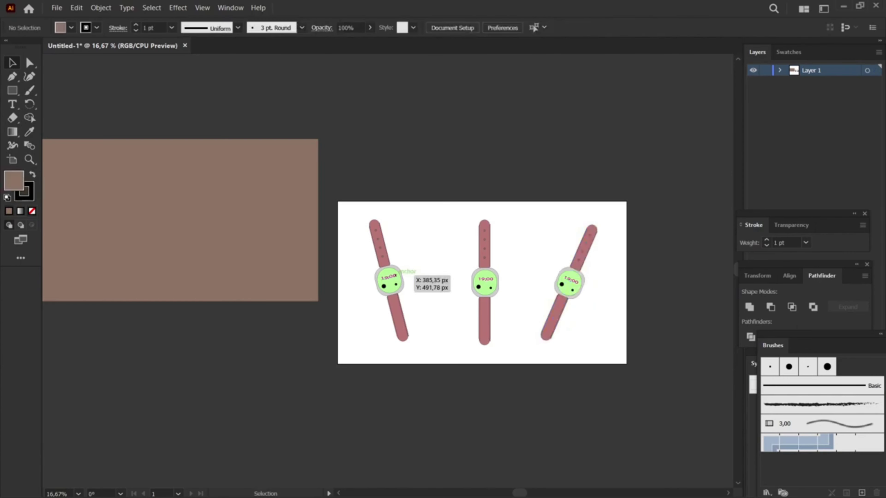
pyautogui.moveTo(389, 275); pyautogui.dragTo(390, 290)
pyautogui.click(439, 300)
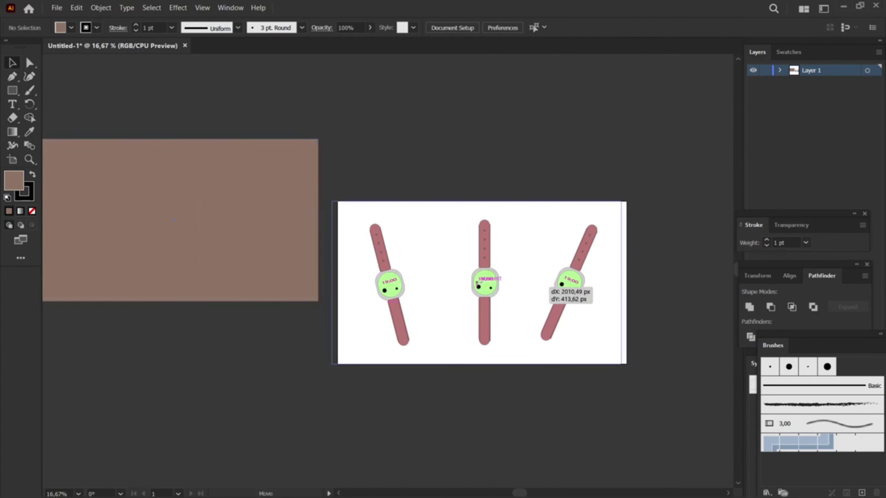
pyautogui.moveTo(554, 287); pyautogui.dragTo(554, 286)
pyautogui.moveTo(303, 168); pyautogui.dragTo(636, 366)
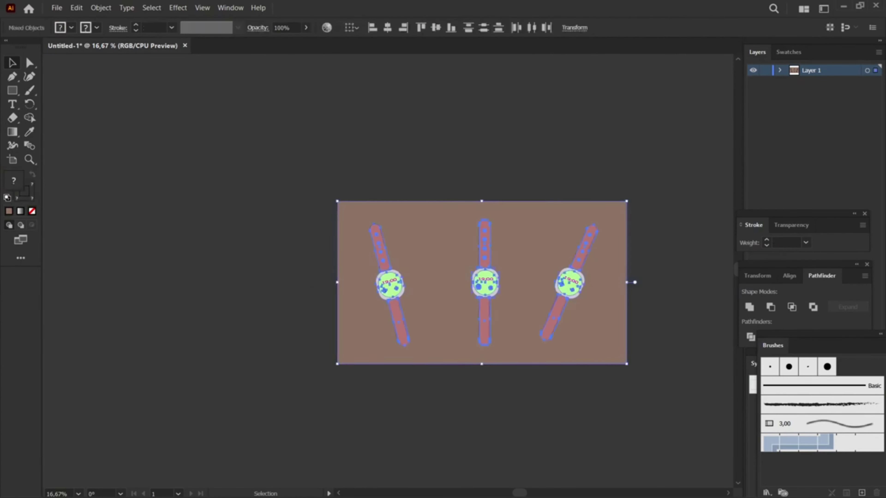